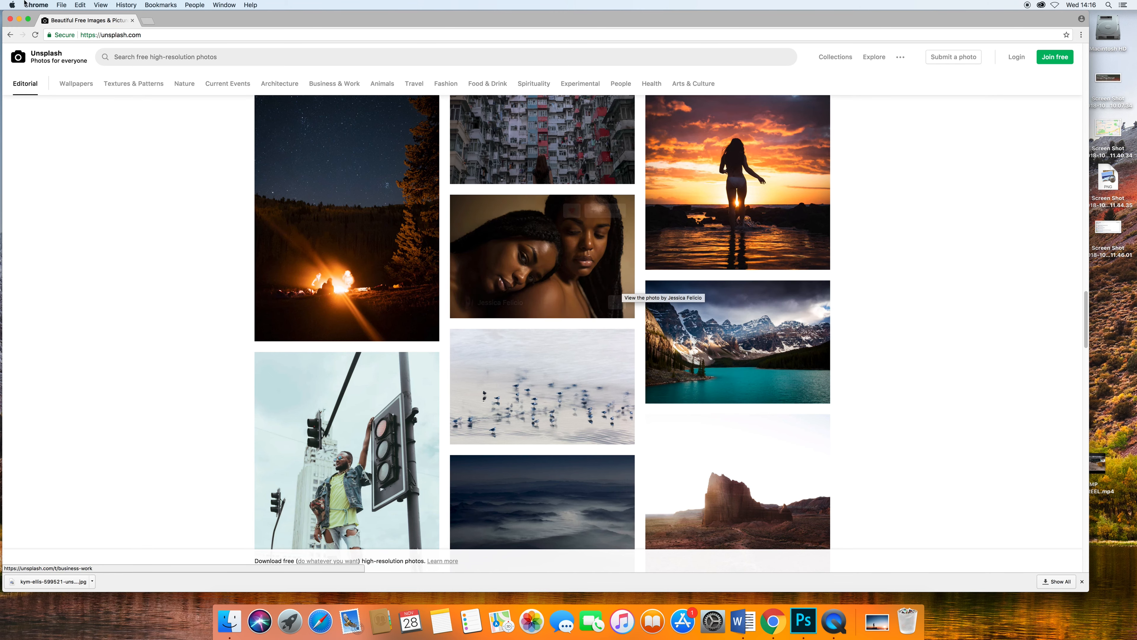
- Switch from the browser to the Downloads folder and open the Unsplash JPEG image with Adobe Photoshop CC 2018
{"action": "left_click", "coordinate": [19, 19]}
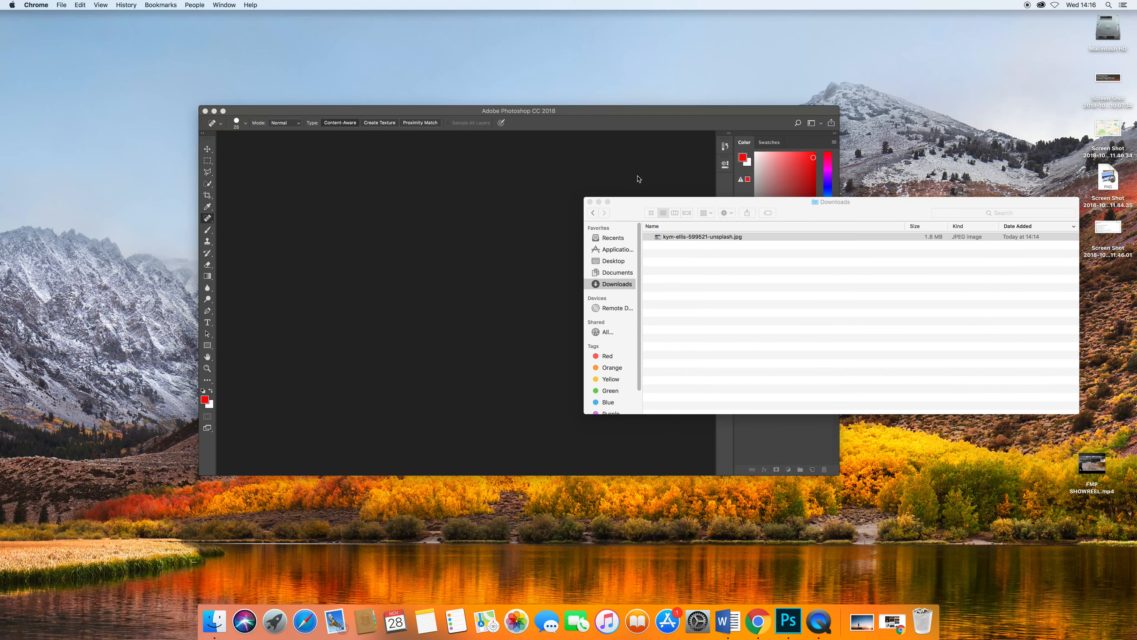
{"action": "left_click_drag", "start_coordinate": [802, 212], "coordinate": [799, 191]}
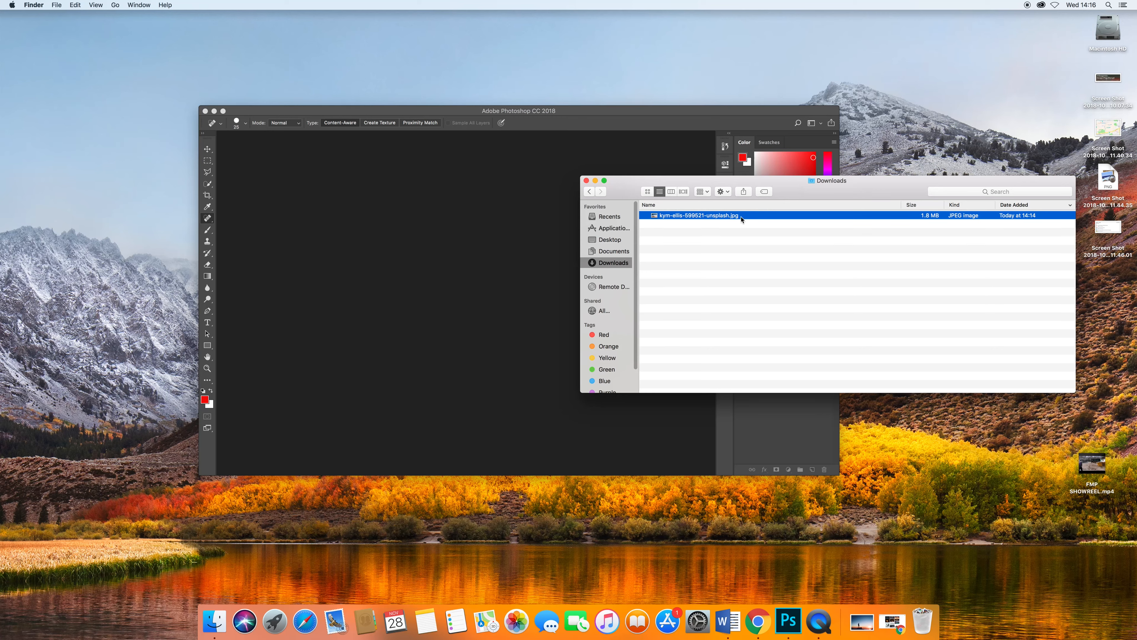
{"action": "right_click", "coordinate": [725, 217]}
{"action": "mouse_move", "coordinate": [766, 229]}
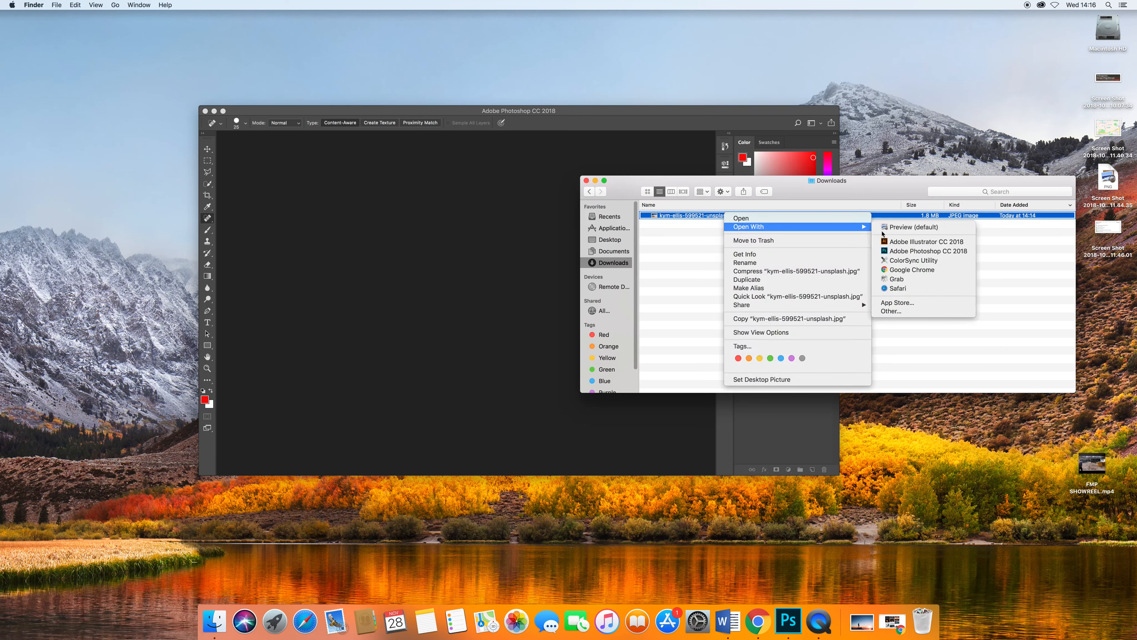
{"action": "left_click", "coordinate": [955, 252]}
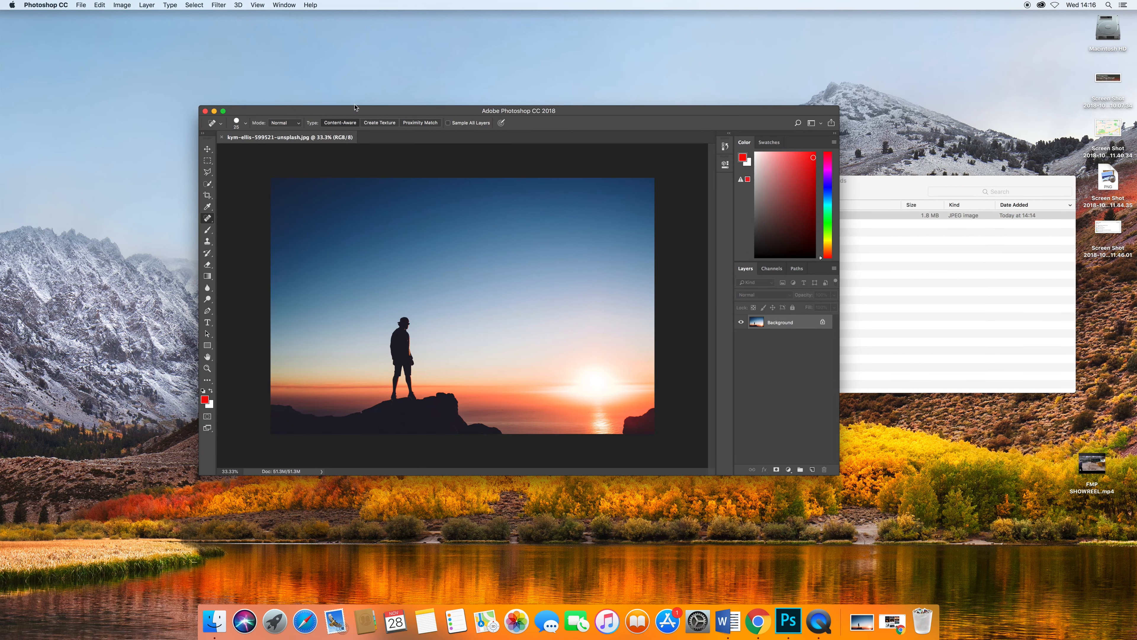
- Maximize the Photoshop window and widen the collapsed panel strip beside the canvas so the panel names show
{"action": "left_click", "coordinate": [223, 110]}
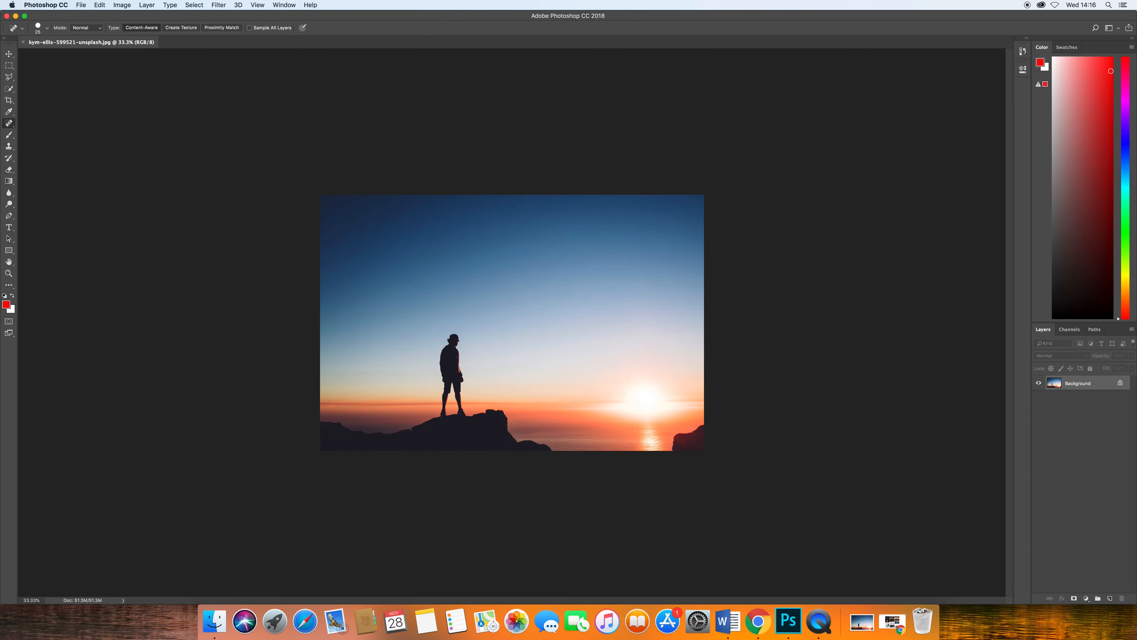
{"action": "key", "text": "super+0"}
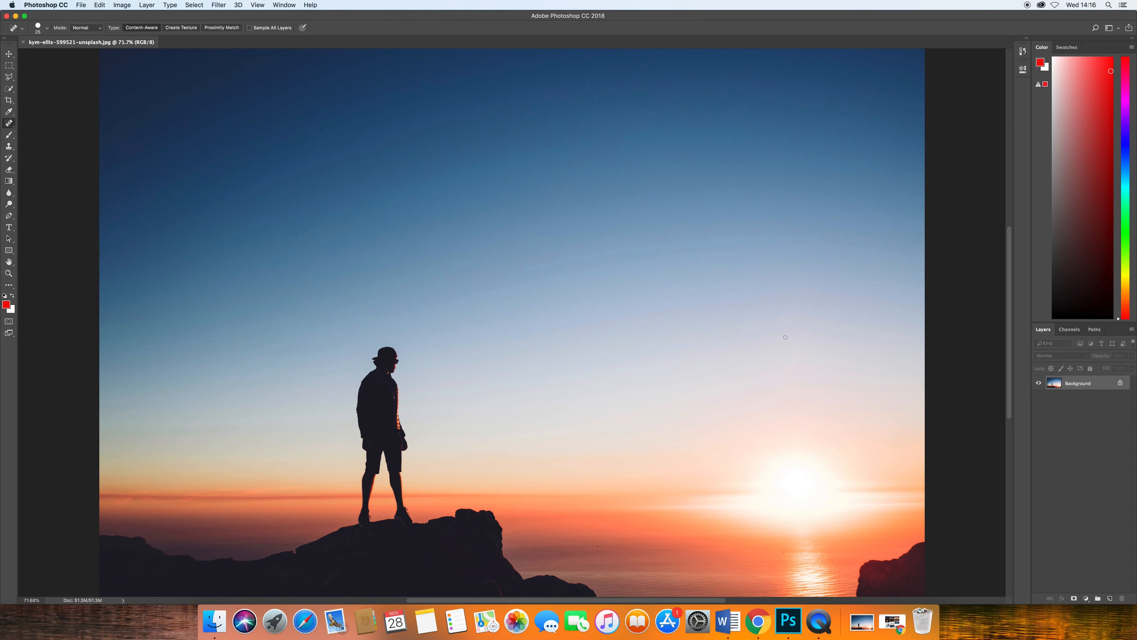
{"action": "left_click_drag", "start_coordinate": [1013, 223], "coordinate": [994, 221]}
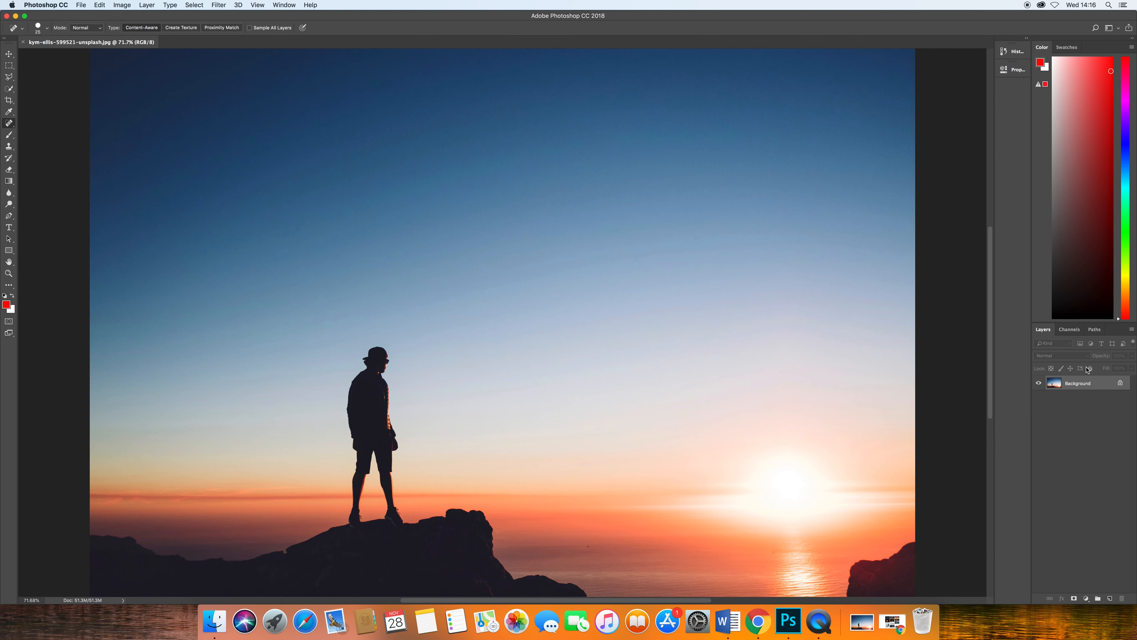
- Duplicate the Background layer as "background2" and hide the original Background layer
{"action": "right_click", "coordinate": [1099, 382]}
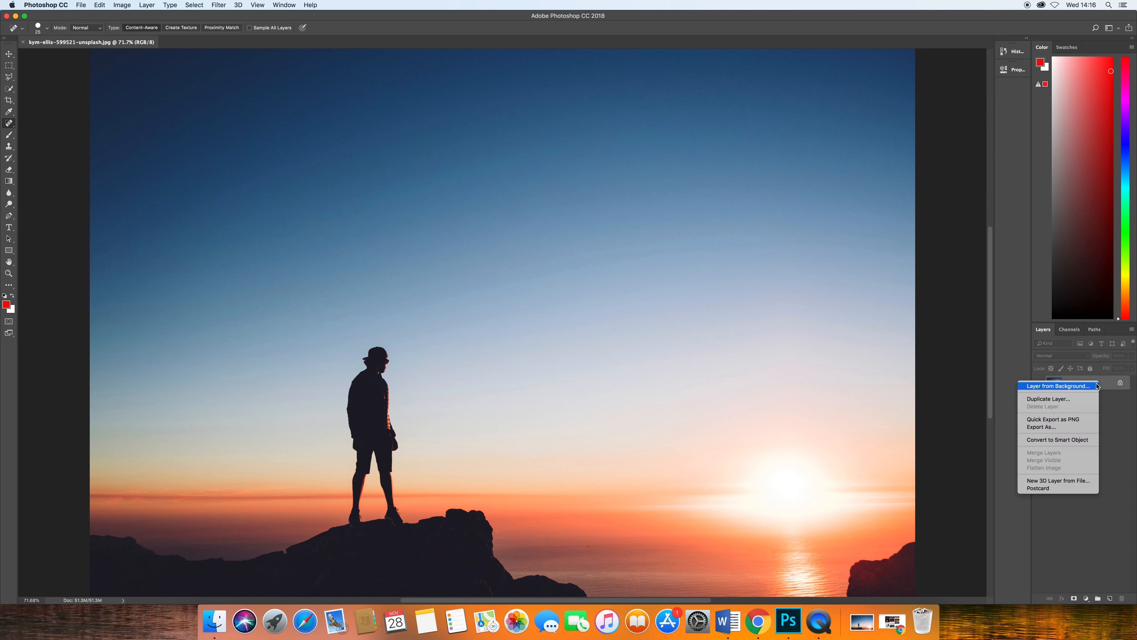
{"action": "left_click", "coordinate": [1075, 400]}
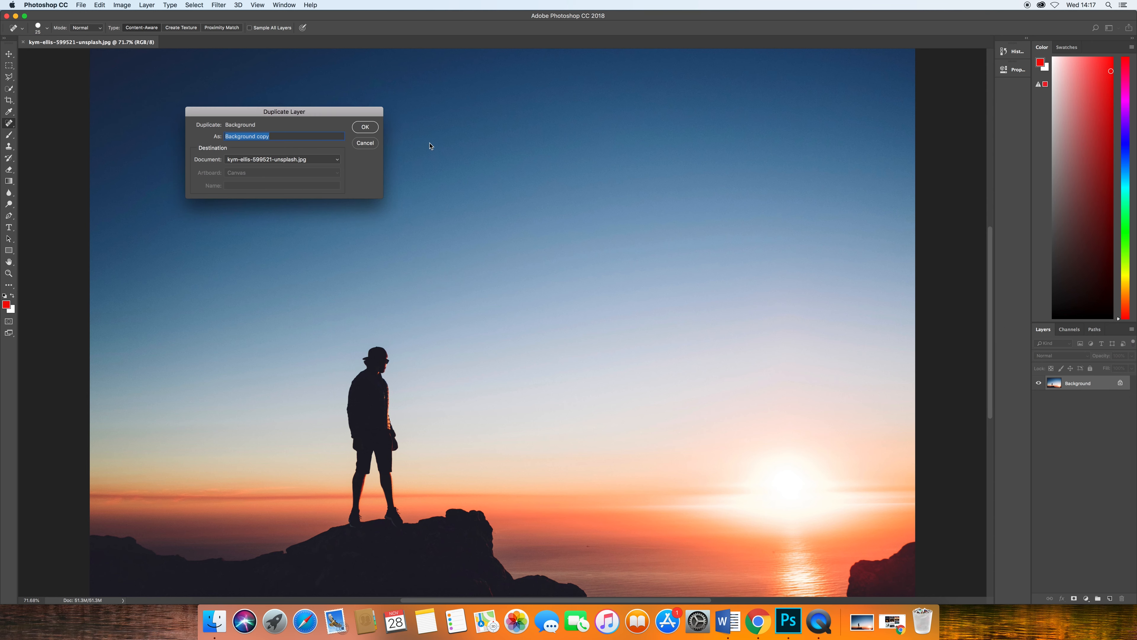
{"action": "type", "text": "backgr"}
{"action": "left_click", "coordinate": [360, 128]}
{"action": "left_click", "coordinate": [1039, 397]}
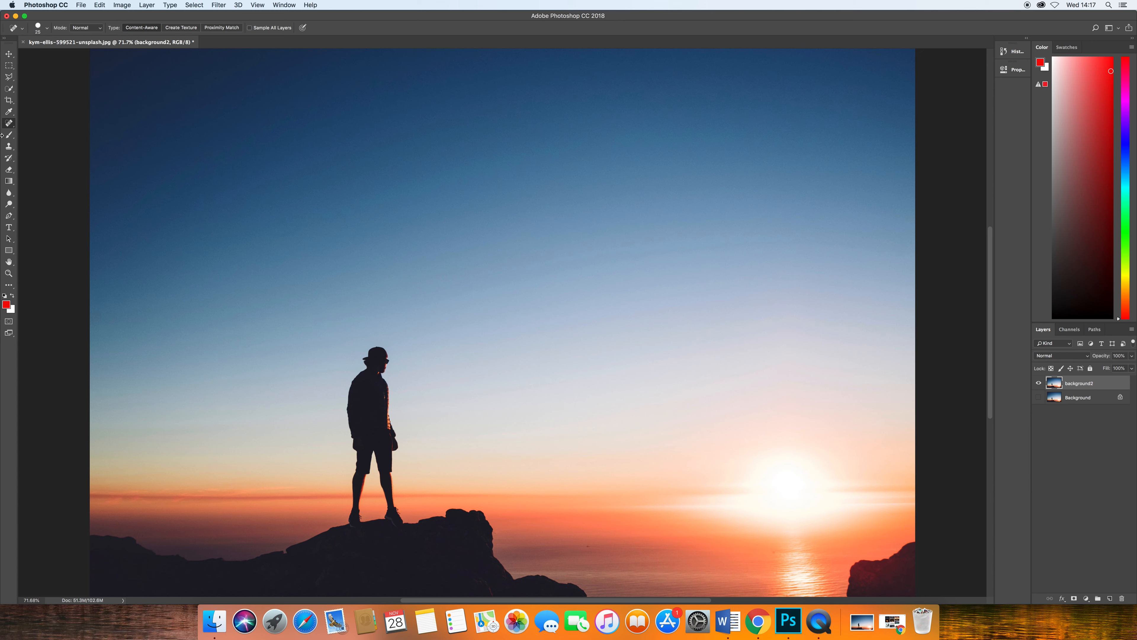
- Select the standing man and the rocks beneath him using the Quick Selection tool with a larger brush
{"action": "left_click", "coordinate": [9, 89]}
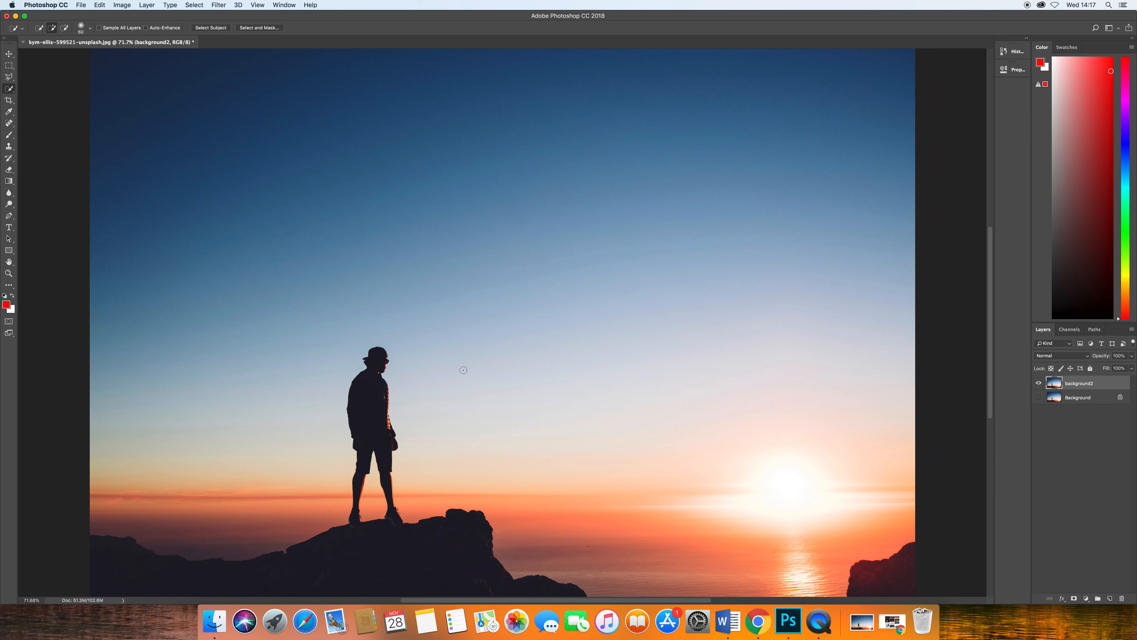
{"action": "key", "text": "bracketright"}
{"action": "left_click", "coordinate": [378, 359]}
{"action": "left_click", "coordinate": [355, 528]}
{"action": "left_click", "coordinate": [419, 541]}
{"action": "left_click_drag", "start_coordinate": [536, 428], "coordinate": [535, 412]}
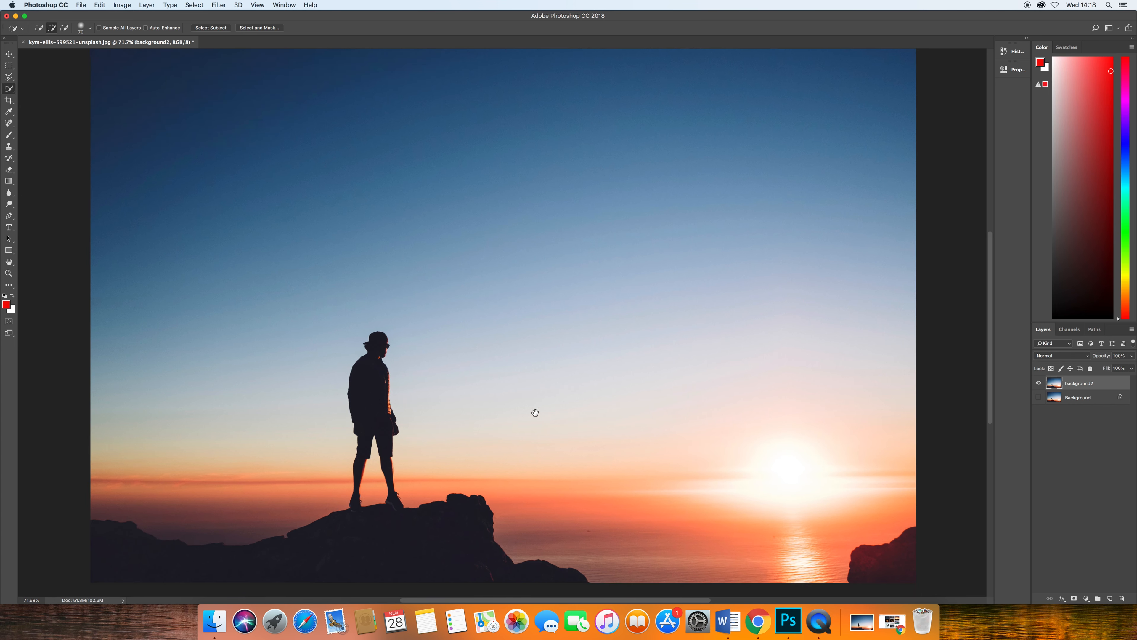
{"action": "scroll", "coordinate": [536, 408], "scroll_direction": "down", "scroll_amount": 5}
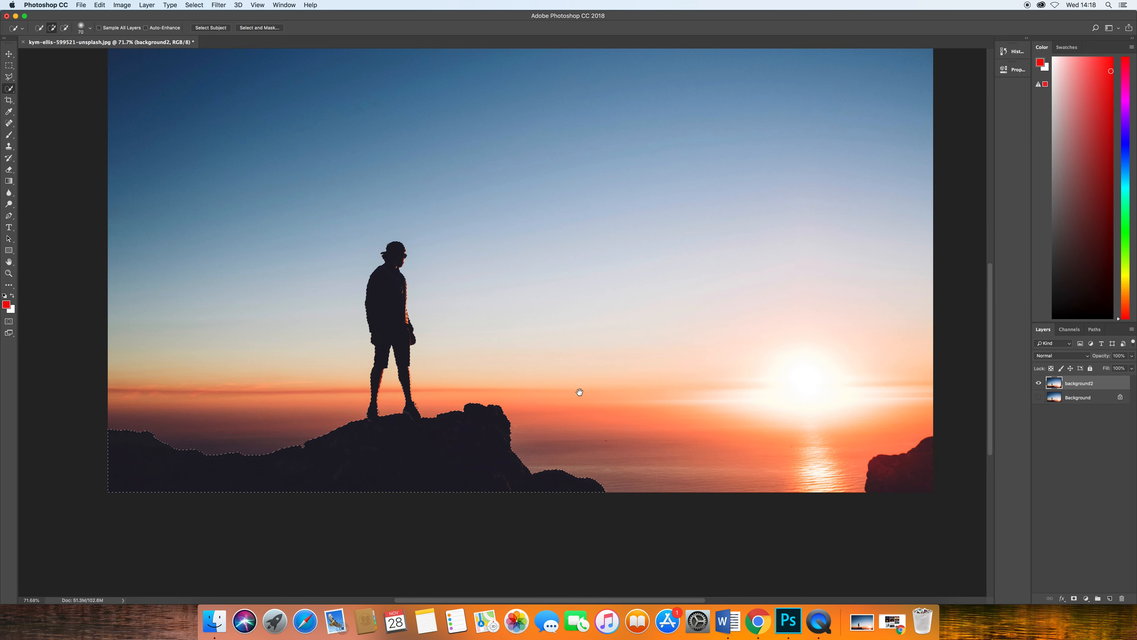
- Check the selection outline around the man and rocks, and add the small rock in the photo's lower-right corner
{"action": "left_click_drag", "start_coordinate": [584, 392], "coordinate": [577, 431]}
{"action": "key", "text": "super+equal"}
{"action": "key", "text": "super+equal"}
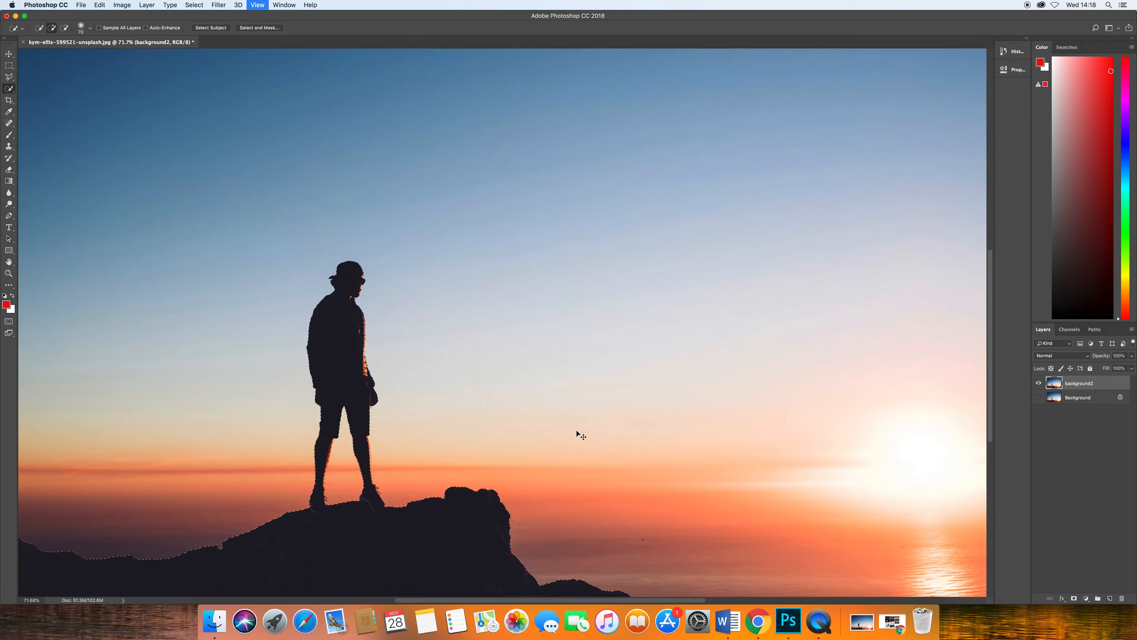
{"action": "left_click_drag", "start_coordinate": [424, 376], "coordinate": [497, 333]}
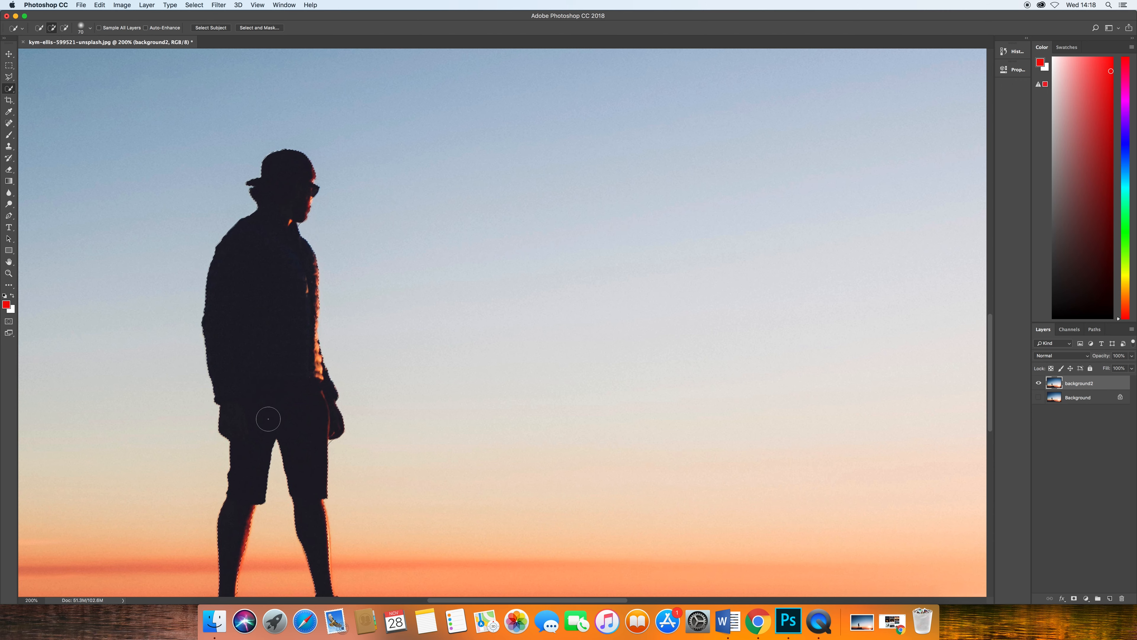
{"action": "scroll", "coordinate": [269, 341], "scroll_direction": "down", "scroll_amount": 5}
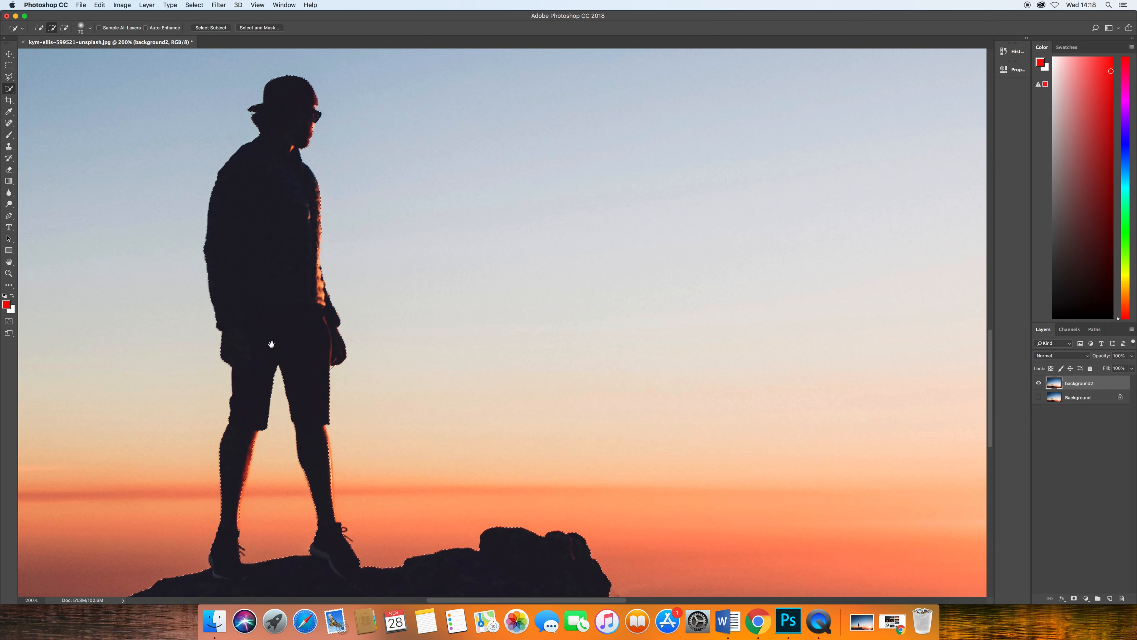
{"action": "left_click_drag", "start_coordinate": [307, 405], "coordinate": [304, 268]}
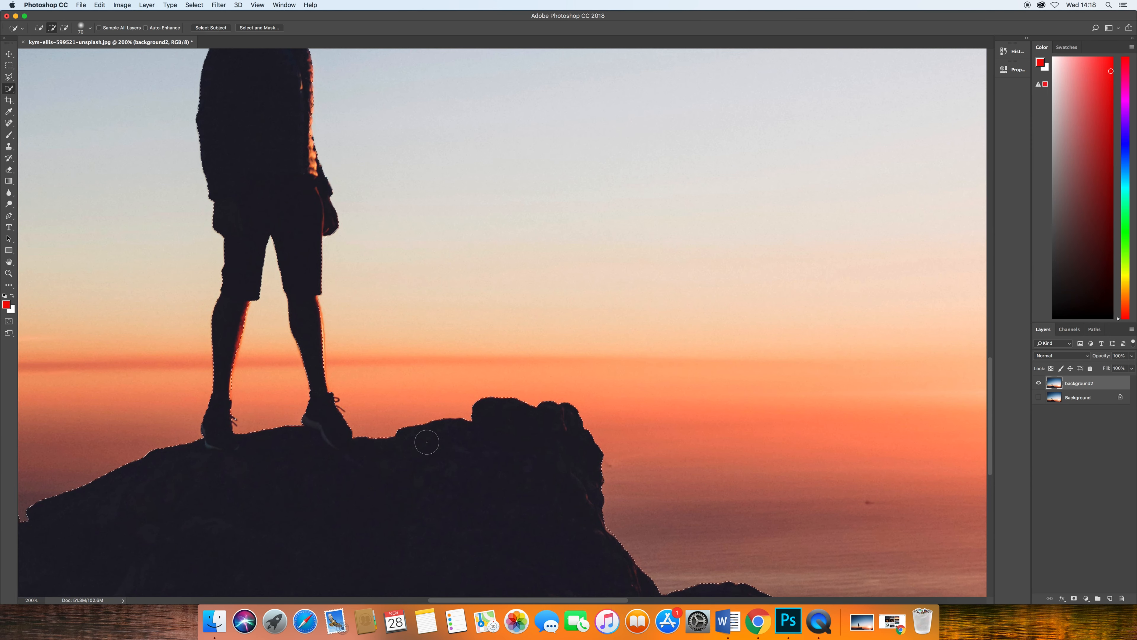
{"action": "scroll", "coordinate": [426, 442], "scroll_direction": "down", "scroll_amount": 5}
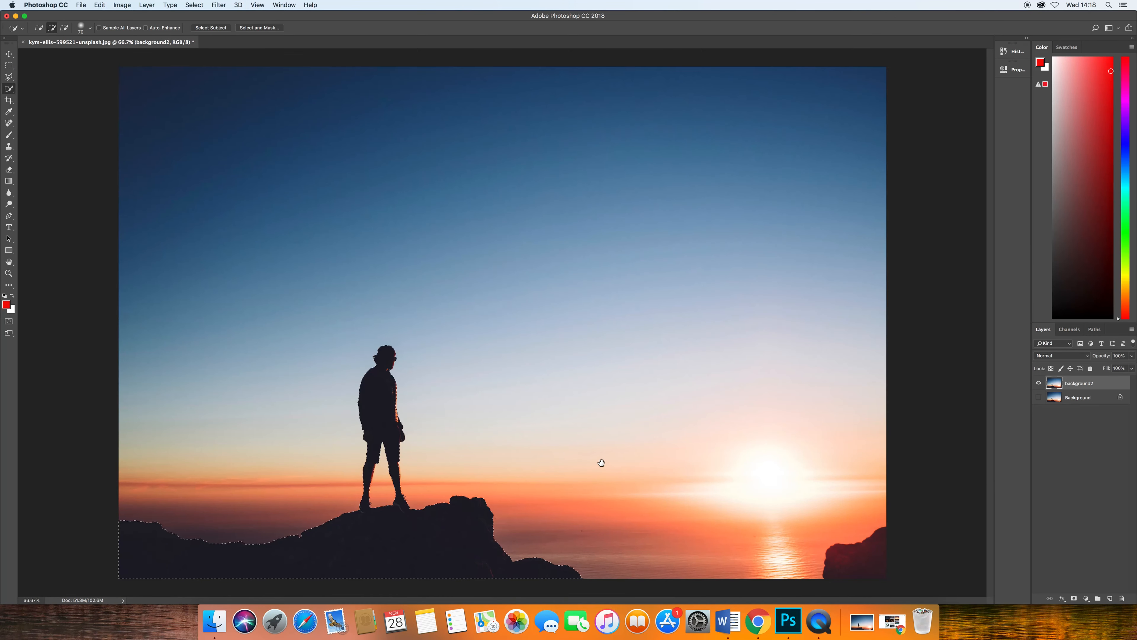
{"action": "left_click_drag", "start_coordinate": [857, 560], "coordinate": [824, 546]}
{"action": "left_click", "coordinate": [197, 8]}
{"action": "left_click", "coordinate": [235, 127]}
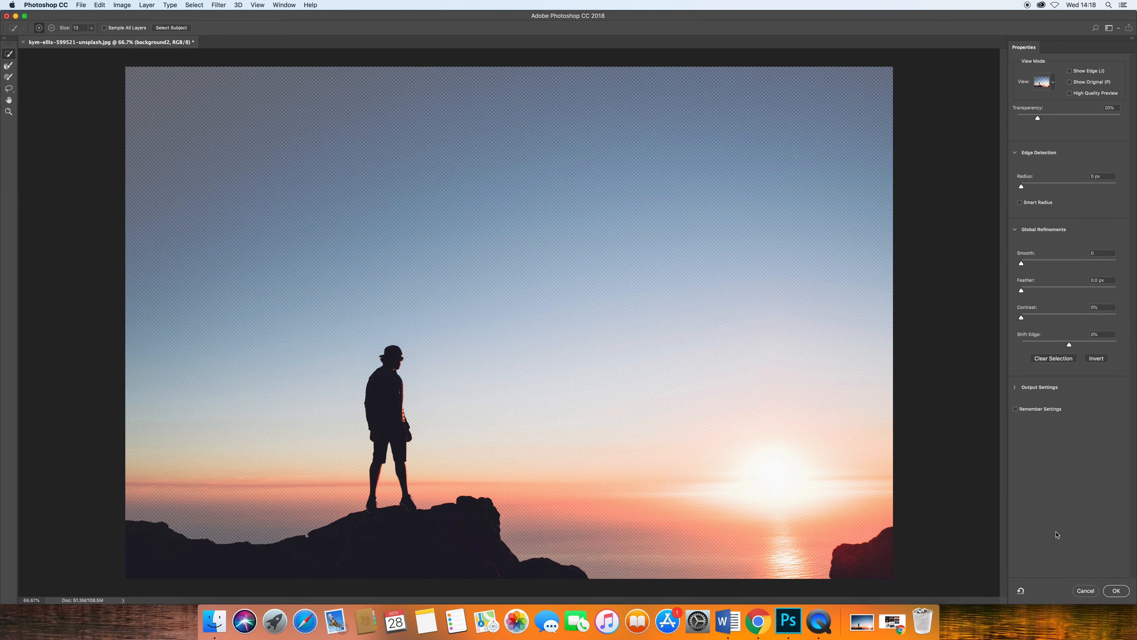
{"action": "left_click", "coordinate": [1089, 592]}
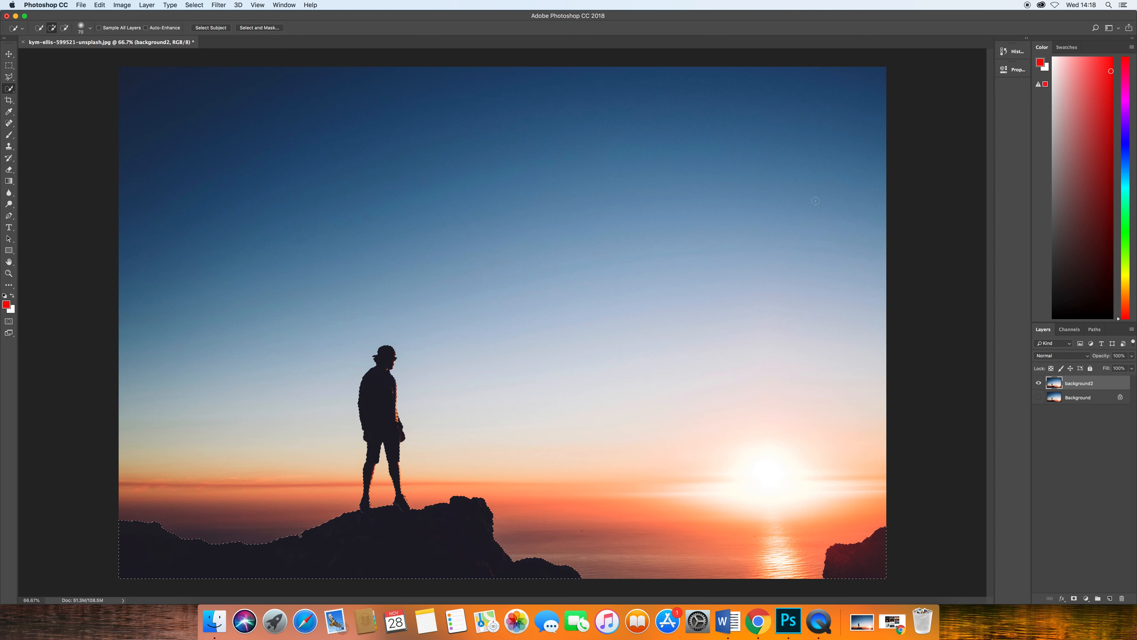
- Open the classic Refine Edge dialog for the selection and set its view mode to Overlay
{"action": "left_click", "coordinate": [197, 5]}
{"action": "left_click", "coordinate": [227, 124], "text": "shift"}
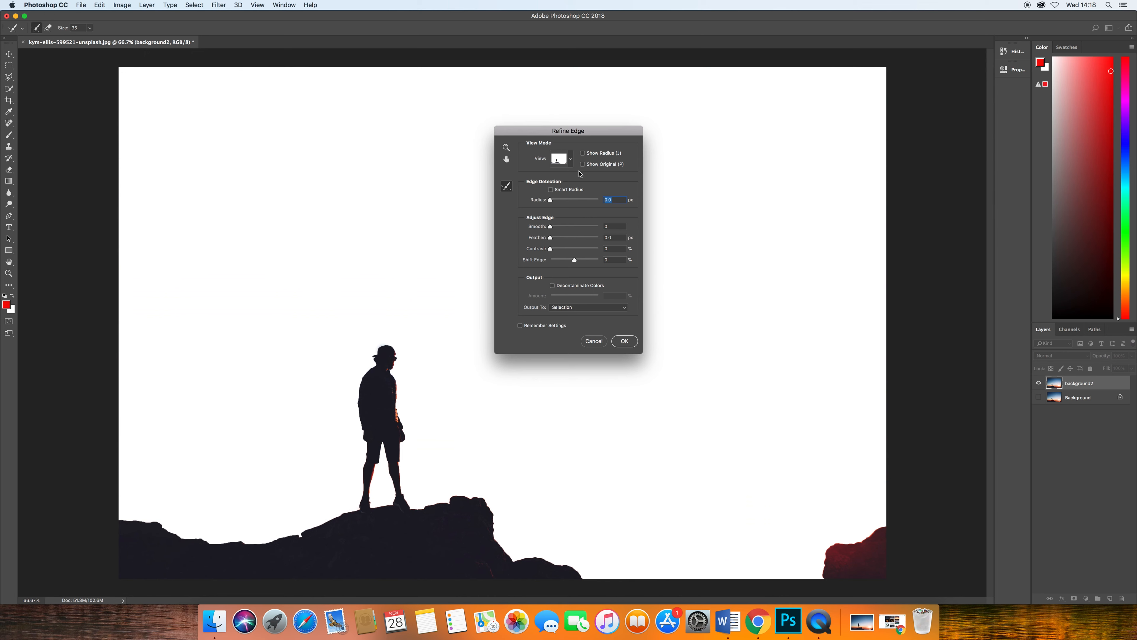
{"action": "left_click", "coordinate": [571, 161]}
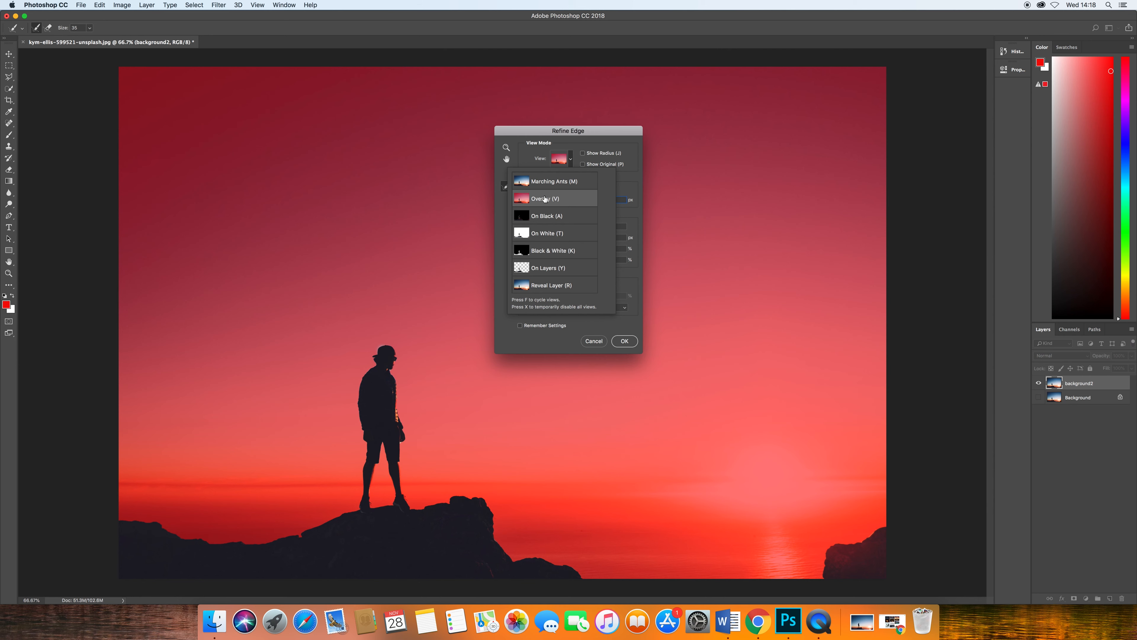
{"action": "left_click", "coordinate": [537, 155]}
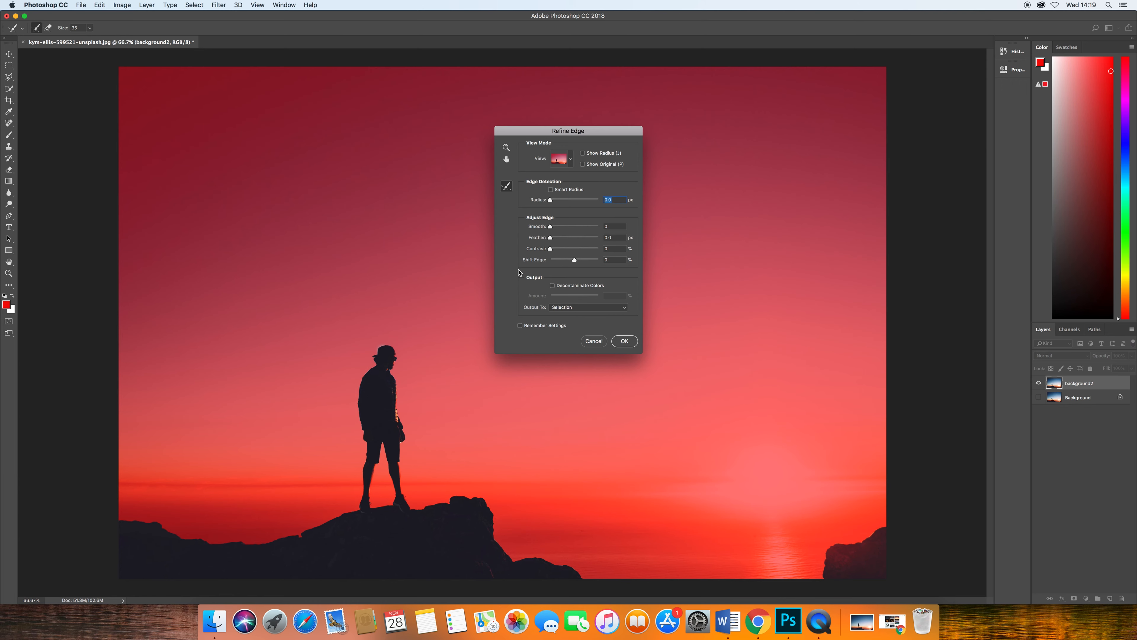
- Enable Smart Radius with a radius of about 17.5 px and brush a refinement along the inner edge of the man's leg
{"action": "key", "text": "super+plus"}
{"action": "key", "text": "super+plus"}
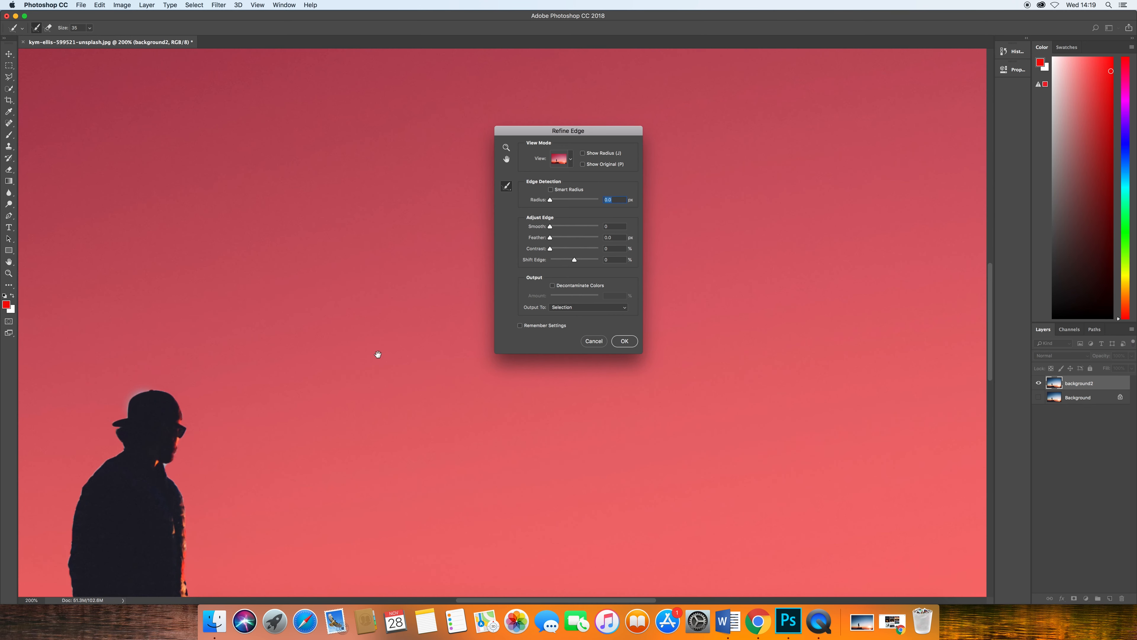
{"action": "scroll", "coordinate": [334, 262], "scroll_direction": "down", "scroll_amount": 3}
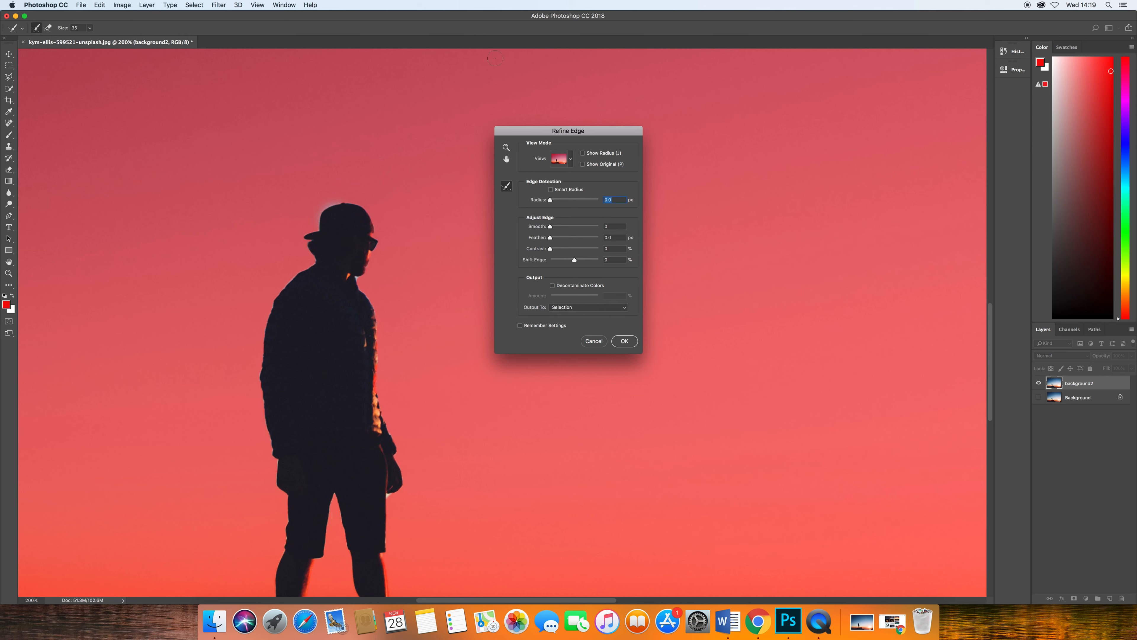
{"action": "left_click", "coordinate": [560, 189]}
{"action": "left_click", "coordinate": [576, 200]}
{"action": "scroll", "coordinate": [402, 356], "scroll_direction": "down", "scroll_amount": 5}
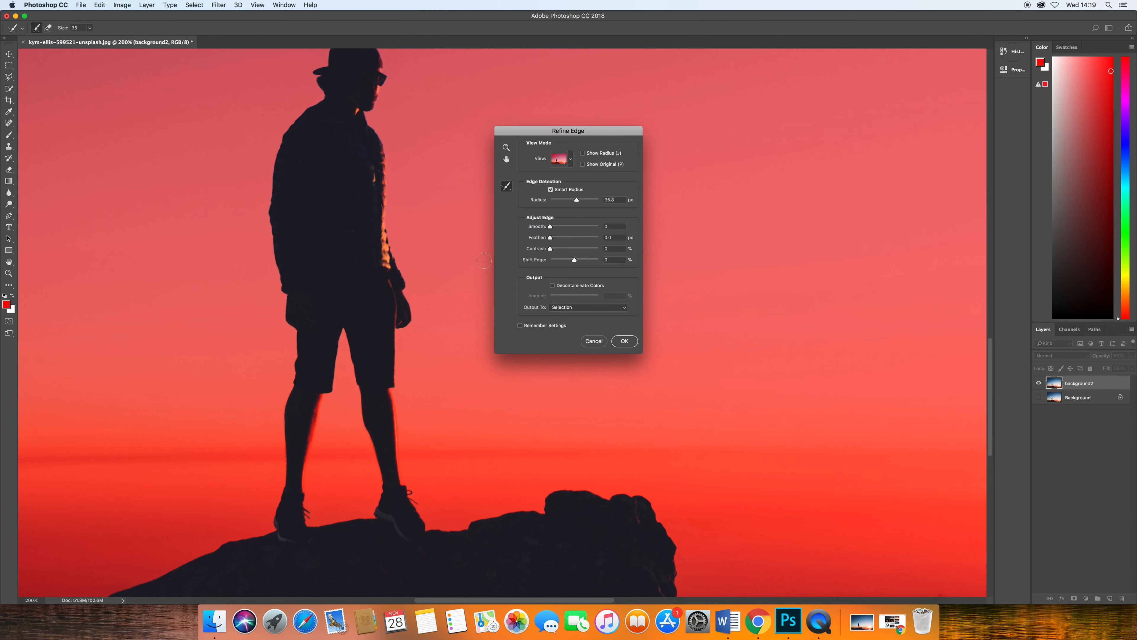
{"action": "left_click_drag", "start_coordinate": [324, 390], "coordinate": [303, 506]}
{"action": "left_click_drag", "start_coordinate": [575, 200], "coordinate": [574, 202]}
- Restore the inner edge of the man's leg with the Erase Refinements Tool
{"action": "left_click", "coordinate": [506, 186]}
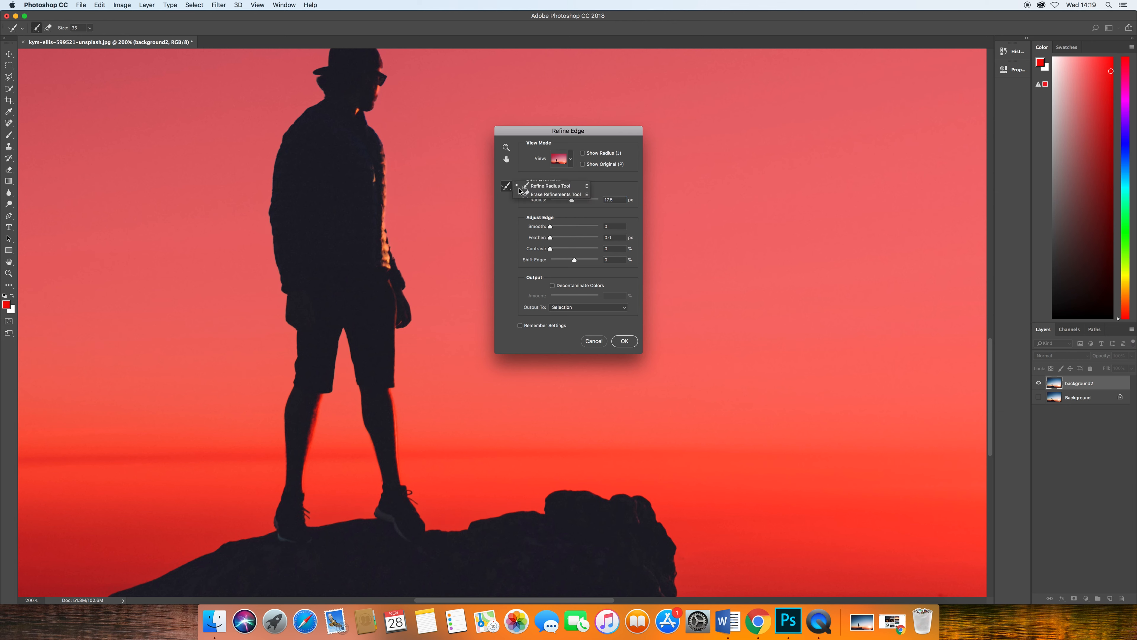
{"action": "left_click", "coordinate": [549, 193]}
{"action": "left_click_drag", "start_coordinate": [312, 402], "coordinate": [306, 442]}
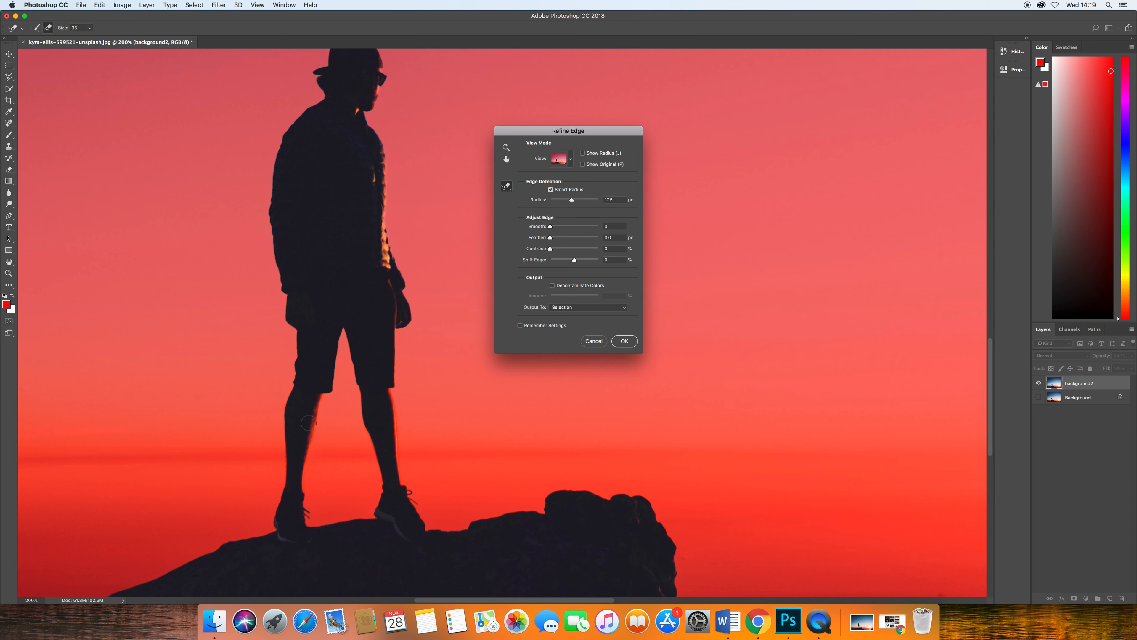
{"action": "left_click_drag", "start_coordinate": [308, 423], "coordinate": [299, 468]}
- Erase the refinements along the right-hand edge of the large rock
{"action": "scroll", "coordinate": [394, 353], "scroll_direction": "up", "scroll_amount": 3}
{"action": "scroll", "coordinate": [658, 417], "scroll_direction": "down", "scroll_amount": 6}
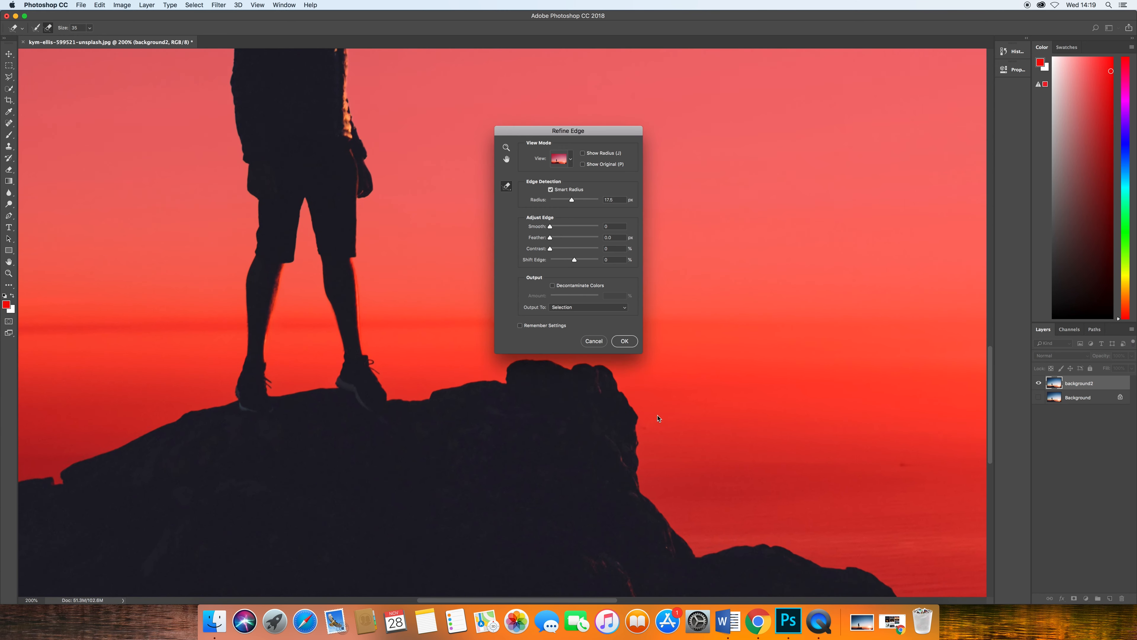
{"action": "left_click_drag", "start_coordinate": [658, 418], "coordinate": [487, 350]}
{"action": "left_click_drag", "start_coordinate": [432, 376], "coordinate": [455, 437]}
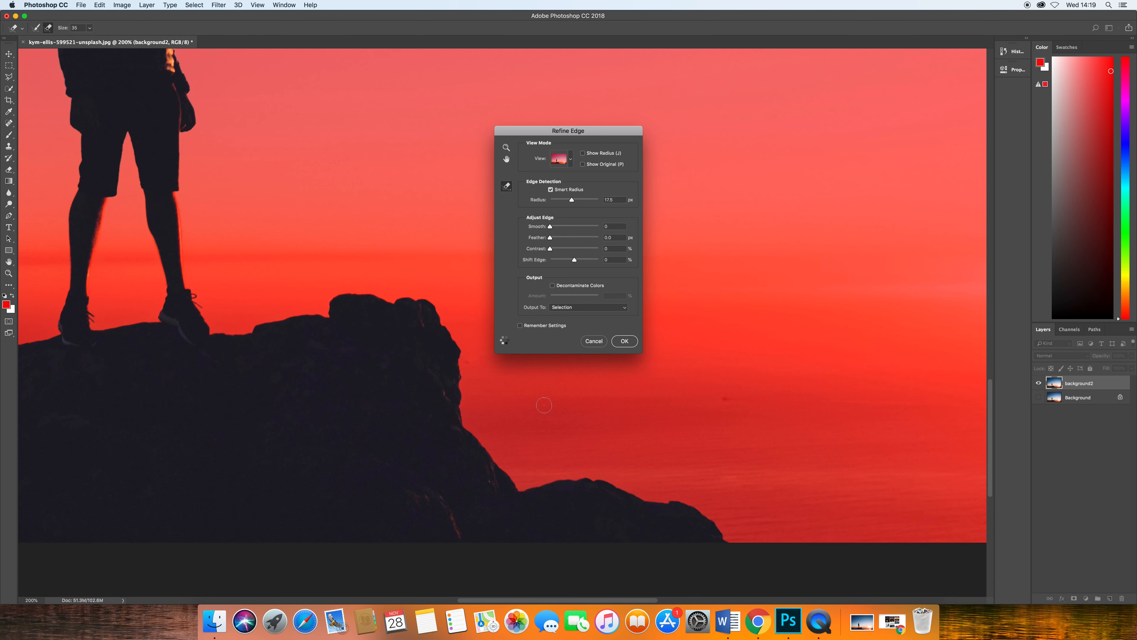
- Examine the overlay edges along the rocks and around the man for remaining selection flaws
{"action": "scroll", "coordinate": [546, 394], "scroll_direction": "left", "scroll_amount": 6}
{"action": "scroll", "coordinate": [552, 388], "scroll_direction": "left", "scroll_amount": 10}
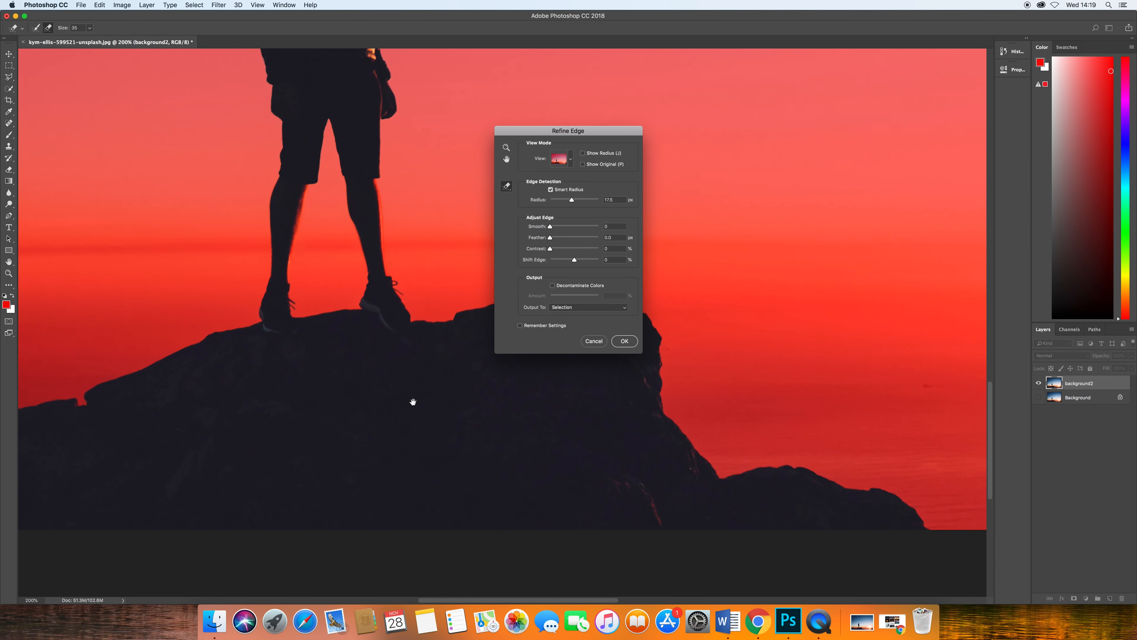
{"action": "scroll", "coordinate": [332, 410], "scroll_direction": "left", "scroll_amount": 8}
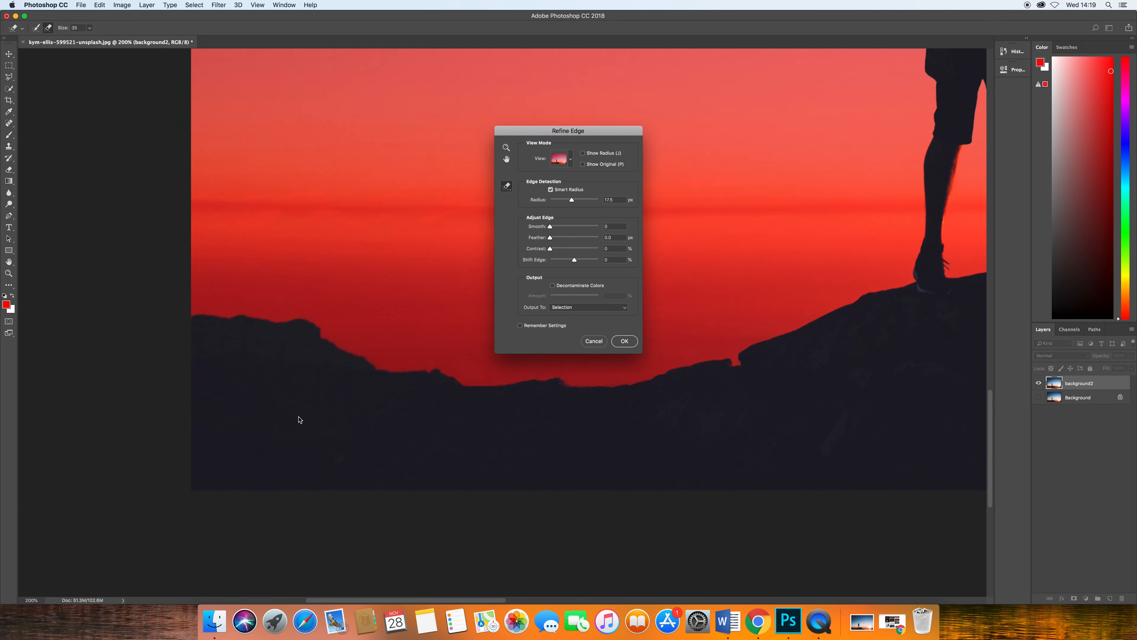
{"action": "scroll", "coordinate": [208, 399], "scroll_direction": "right", "scroll_amount": 15}
{"action": "scroll", "coordinate": [277, 420], "scroll_direction": "right", "scroll_amount": 10}
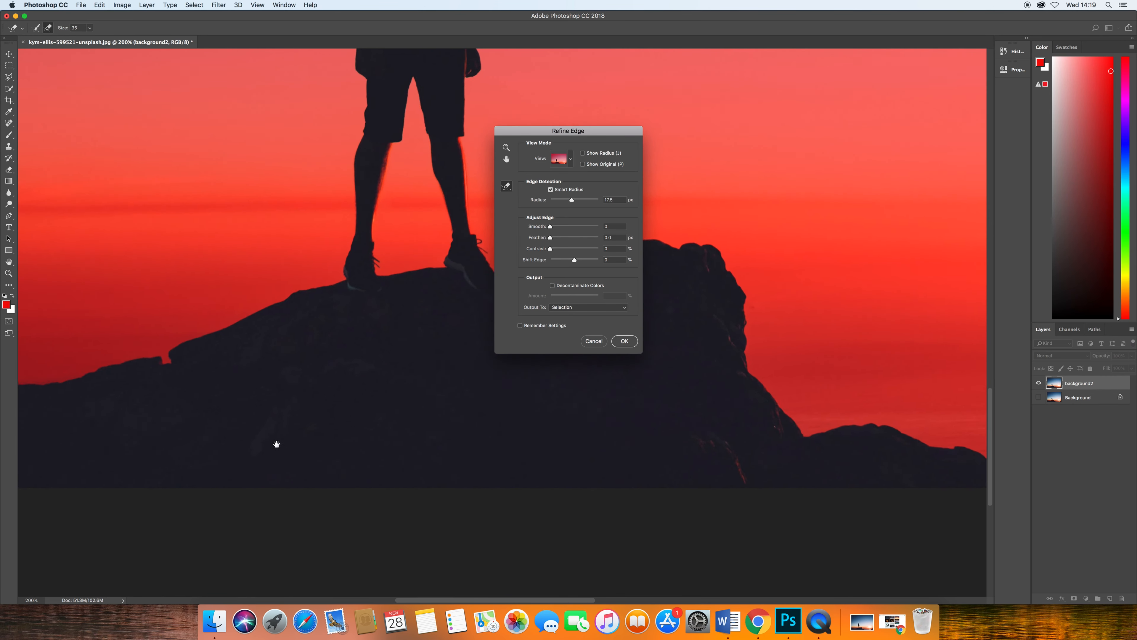
{"action": "scroll", "coordinate": [262, 439], "scroll_direction": "up", "scroll_amount": 6}
{"action": "scroll", "coordinate": [312, 351], "scroll_direction": "up", "scroll_amount": 10}
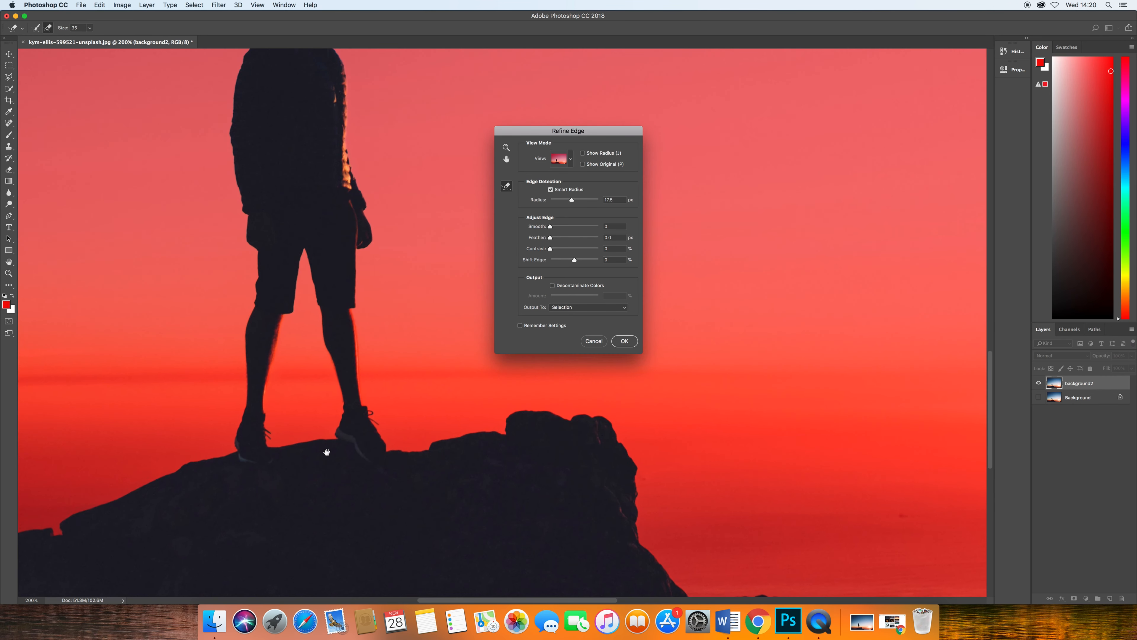
{"action": "scroll", "coordinate": [516, 442], "scroll_direction": "down", "scroll_amount": 15}
{"action": "scroll", "coordinate": [340, 300], "scroll_direction": "right", "scroll_amount": 5}
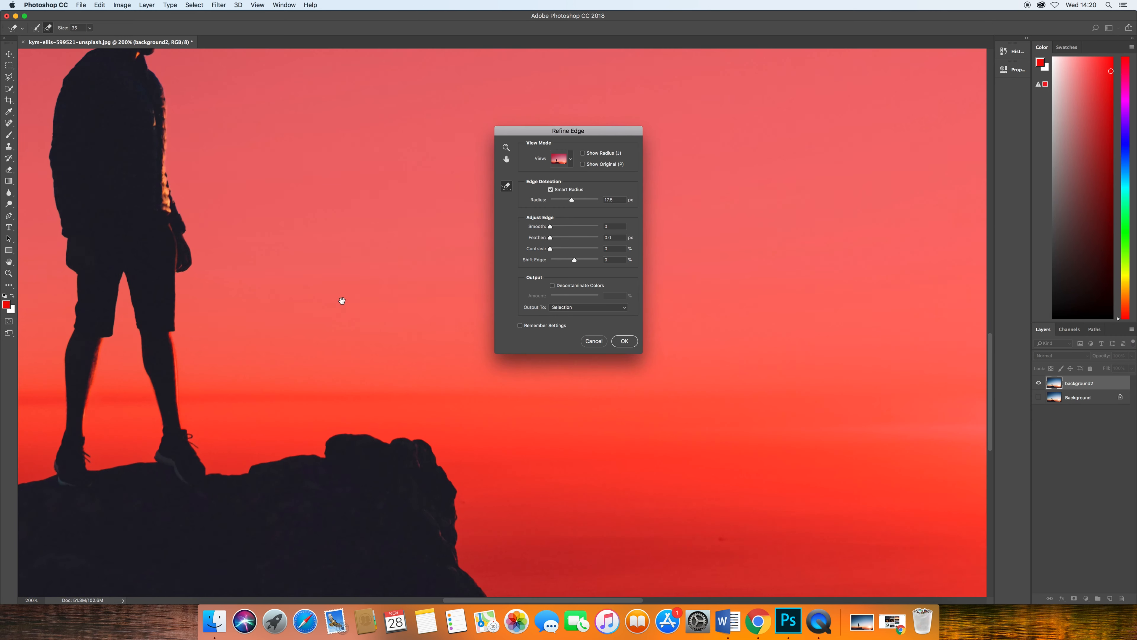
- Check the remaining rock edges and apply the Refine Edge settings to the selection of the man and rocks
{"action": "mouse_move", "coordinate": [234, 393]}
{"action": "left_mouse_down"}
{"action": "mouse_move", "coordinate": [209, 400]}
{"action": "mouse_move", "coordinate": [215, 425]}
{"action": "left_mouse_up"}
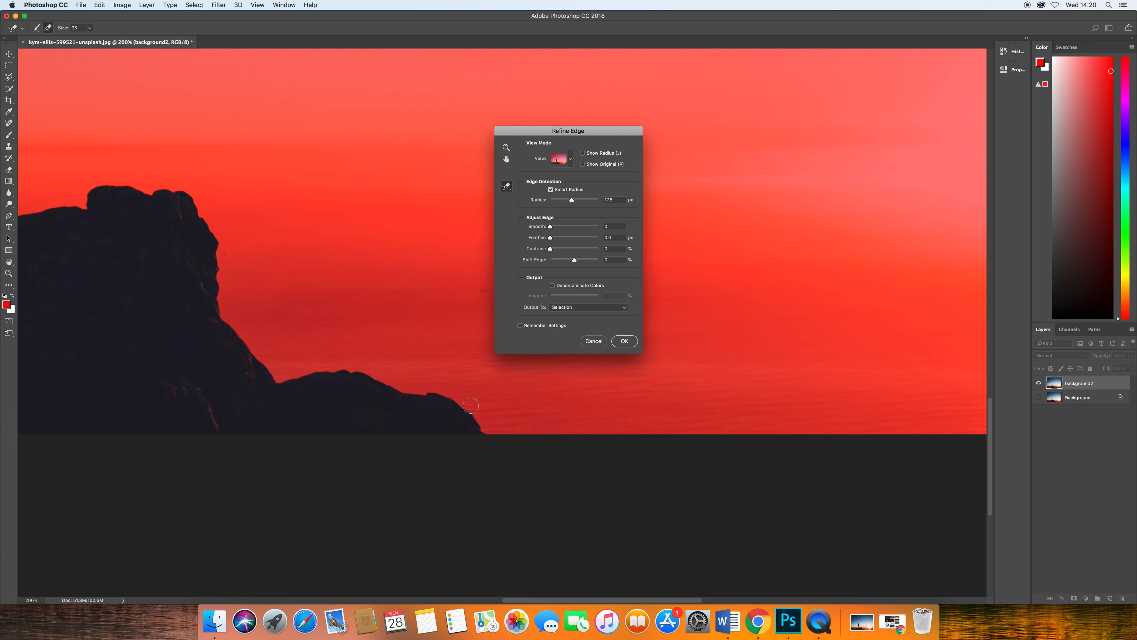
{"action": "left_click_drag", "start_coordinate": [166, 276], "coordinate": [400, 351]}
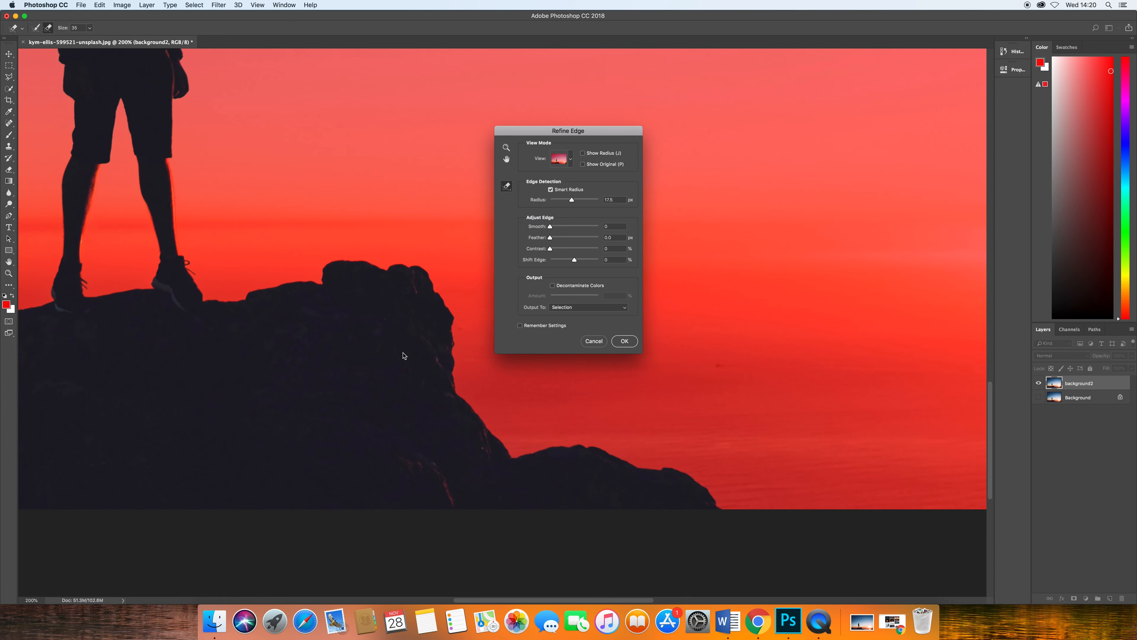
{"action": "scroll", "coordinate": [405, 356], "scroll_direction": "right", "scroll_amount": 10}
{"action": "scroll", "coordinate": [405, 356], "scroll_direction": "down", "scroll_amount": 5}
{"action": "scroll", "coordinate": [376, 419], "scroll_direction": "right", "scroll_amount": 10}
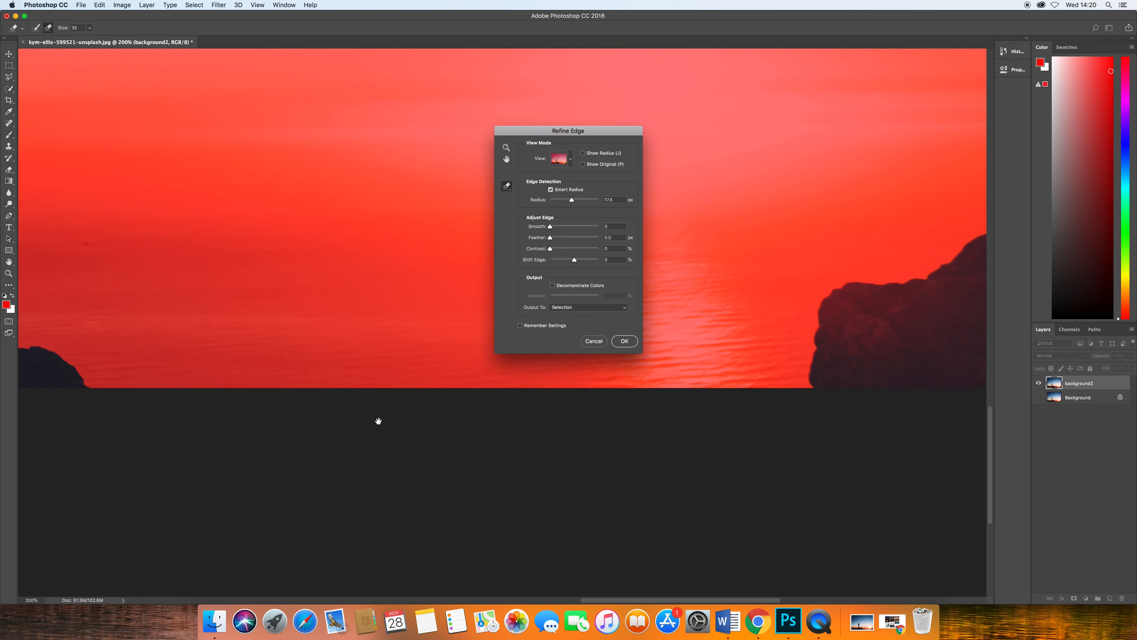
{"action": "mouse_move", "coordinate": [832, 346]}
{"action": "left_mouse_down"}
{"action": "mouse_move", "coordinate": [788, 371]}
{"action": "mouse_move", "coordinate": [761, 347]}
{"action": "mouse_move", "coordinate": [771, 343]}
{"action": "left_mouse_up"}
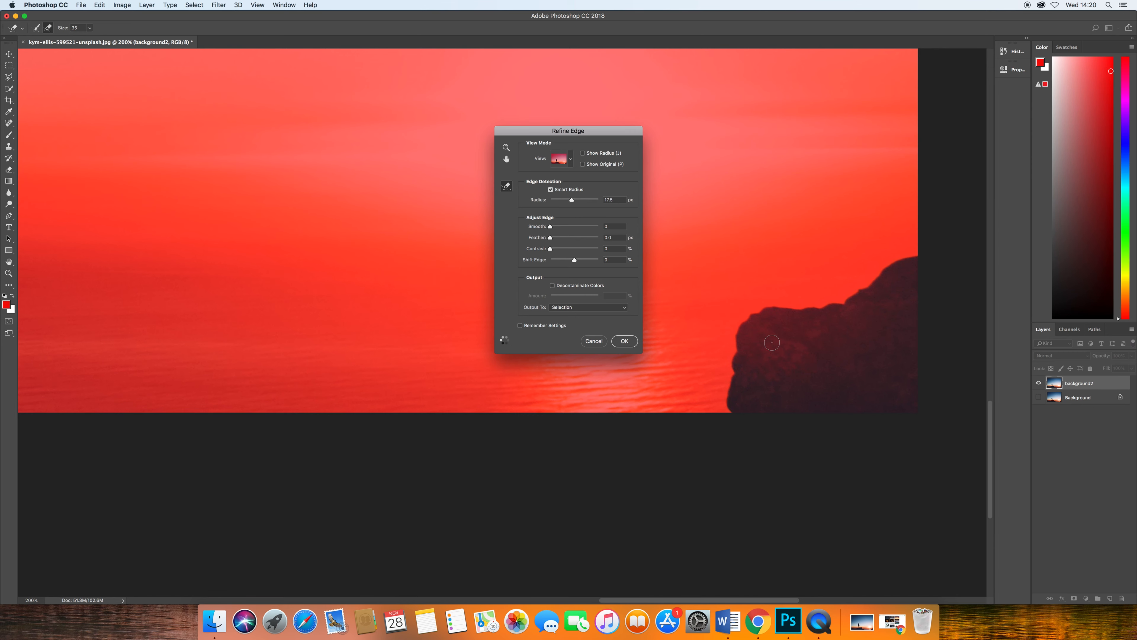
{"action": "left_click", "coordinate": [624, 343]}
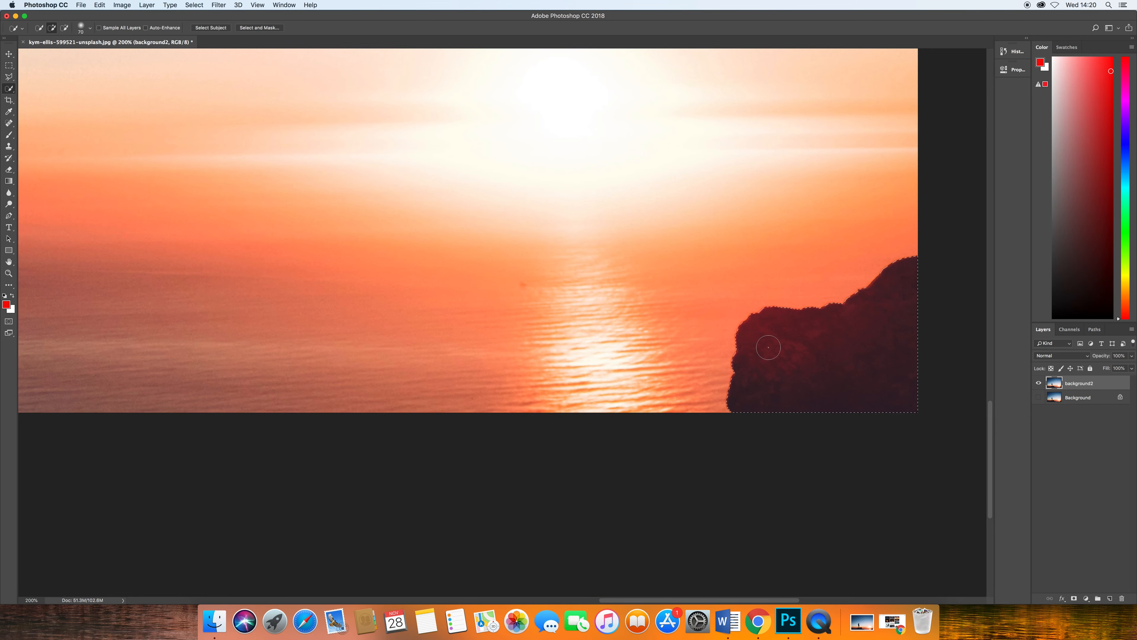
- Copy the selected man and rocks to a new layer and check the cutout by temporarily hiding background2
{"action": "scroll", "coordinate": [768, 348], "scroll_direction": "down", "scroll_amount": 5}
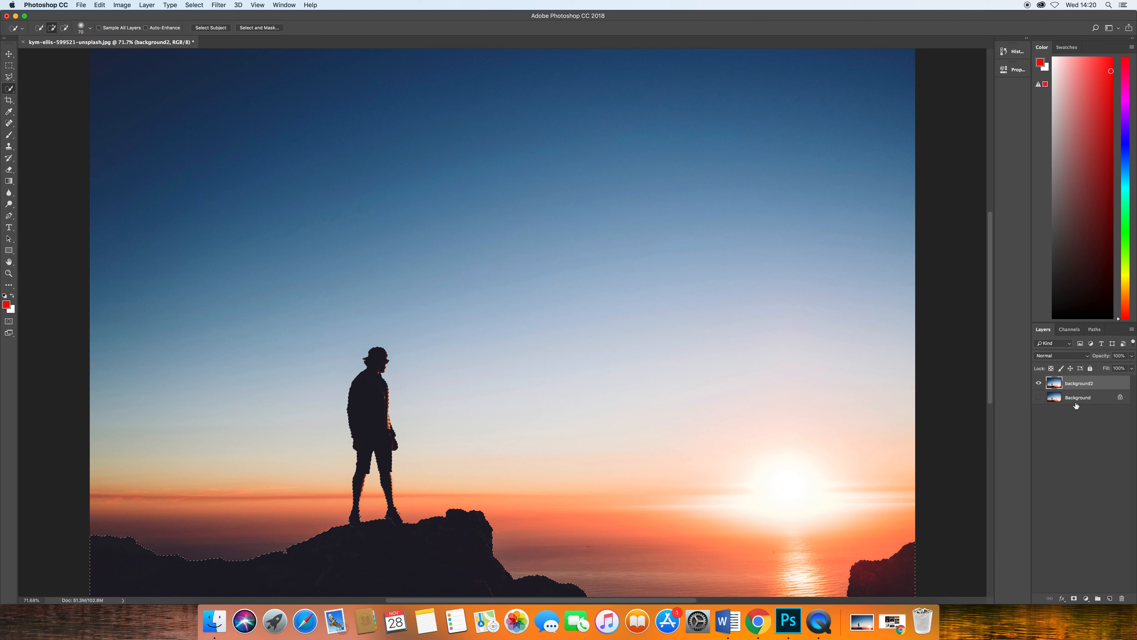
{"action": "key", "text": "super+j"}
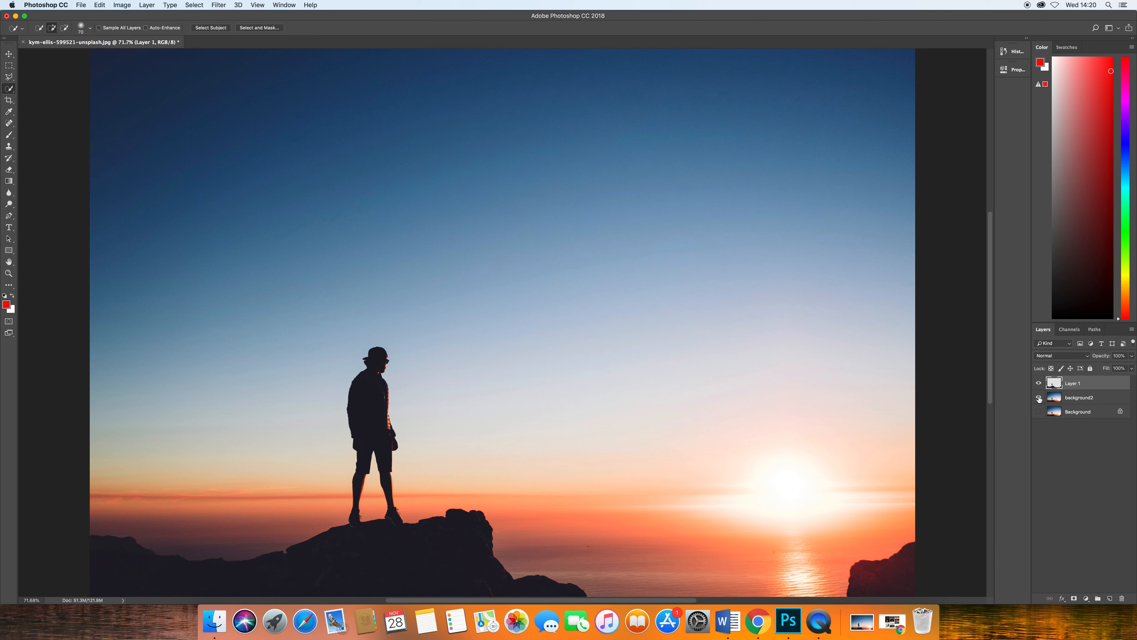
{"action": "left_click", "coordinate": [1039, 398]}
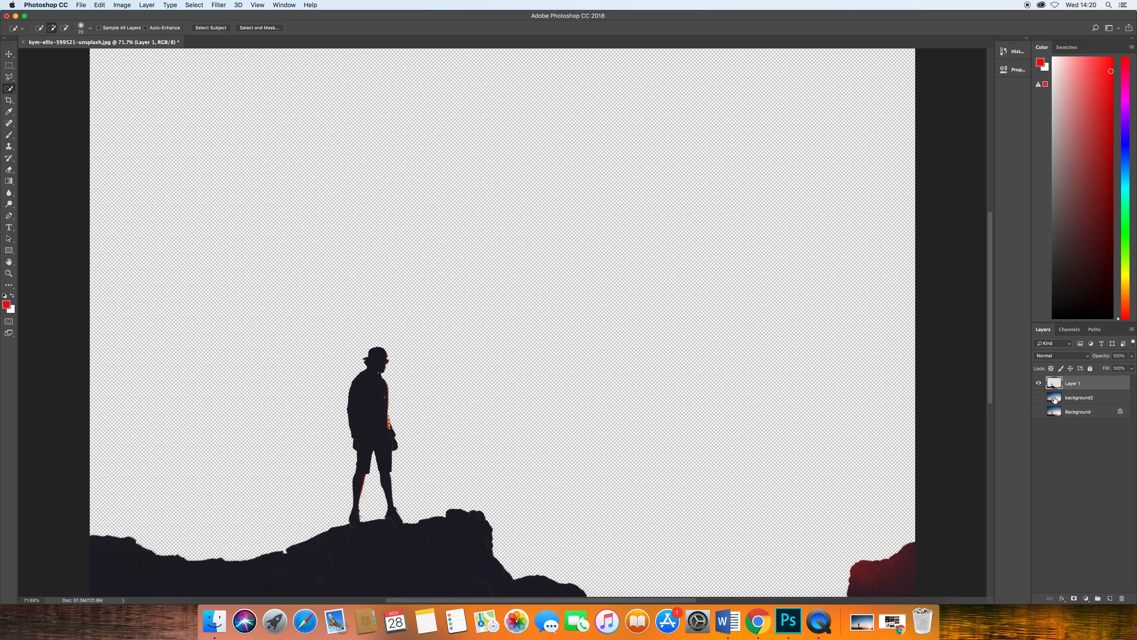
{"action": "left_click", "coordinate": [1039, 398]}
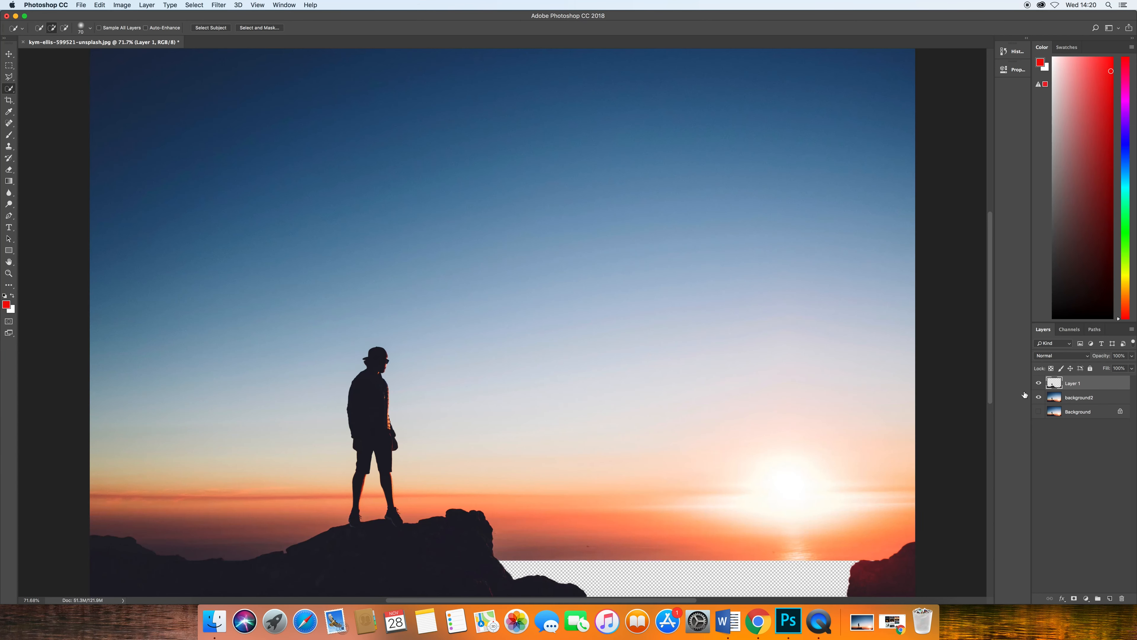
- Try moving the cutout layer up and to the right over the photo, and undo the move
{"action": "left_click", "coordinate": [9, 54]}
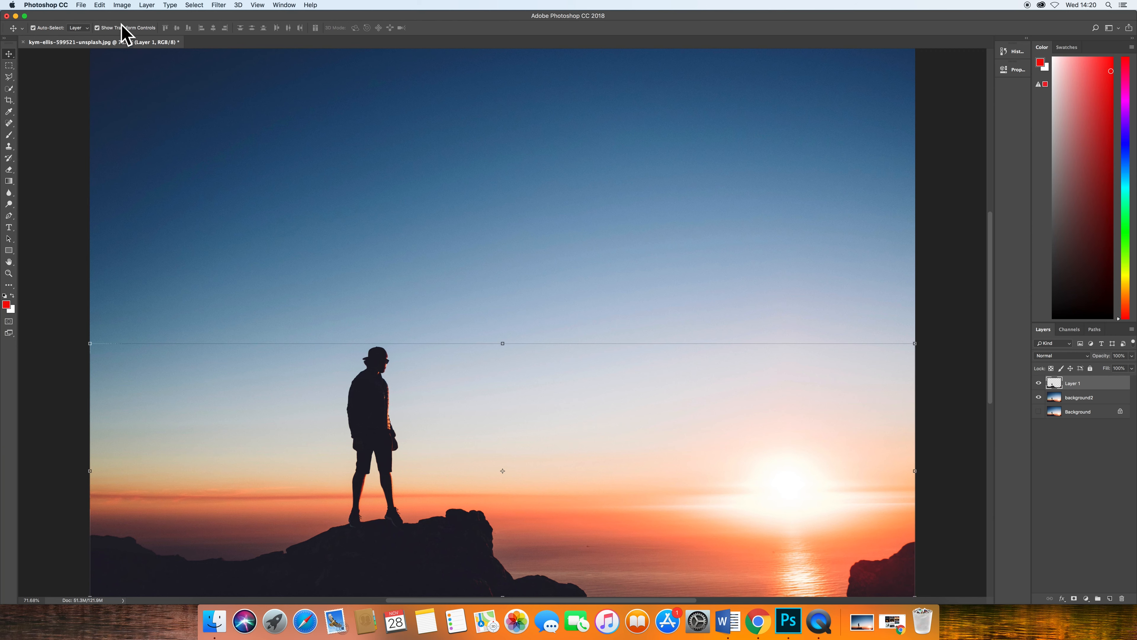
{"action": "left_click_drag", "start_coordinate": [381, 401], "coordinate": [442, 299]}
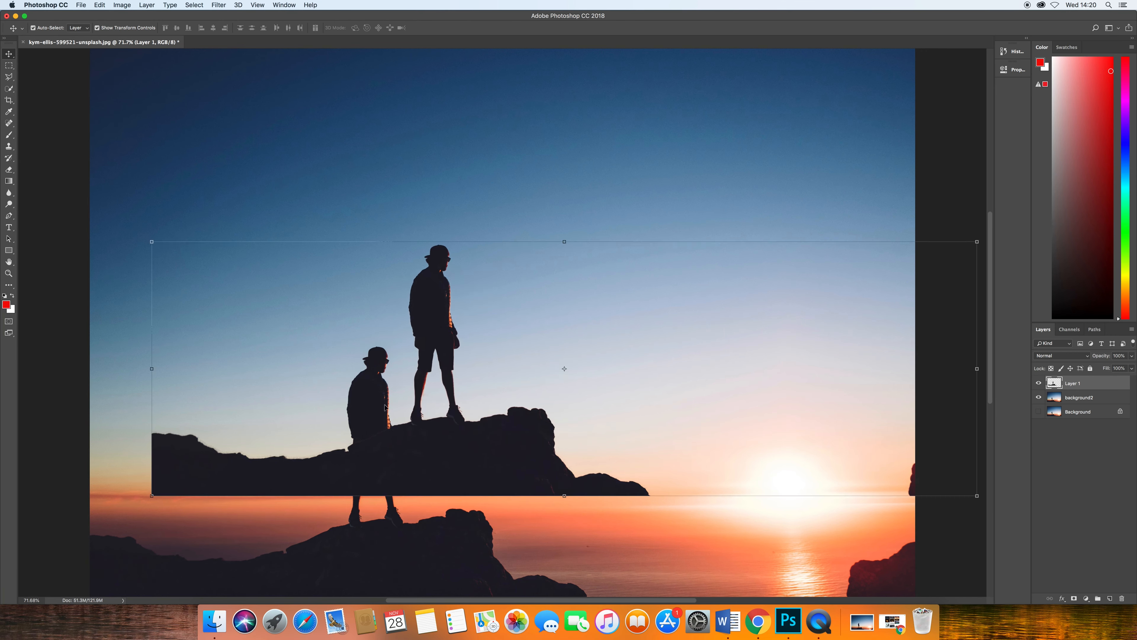
{"action": "key", "text": "super+z"}
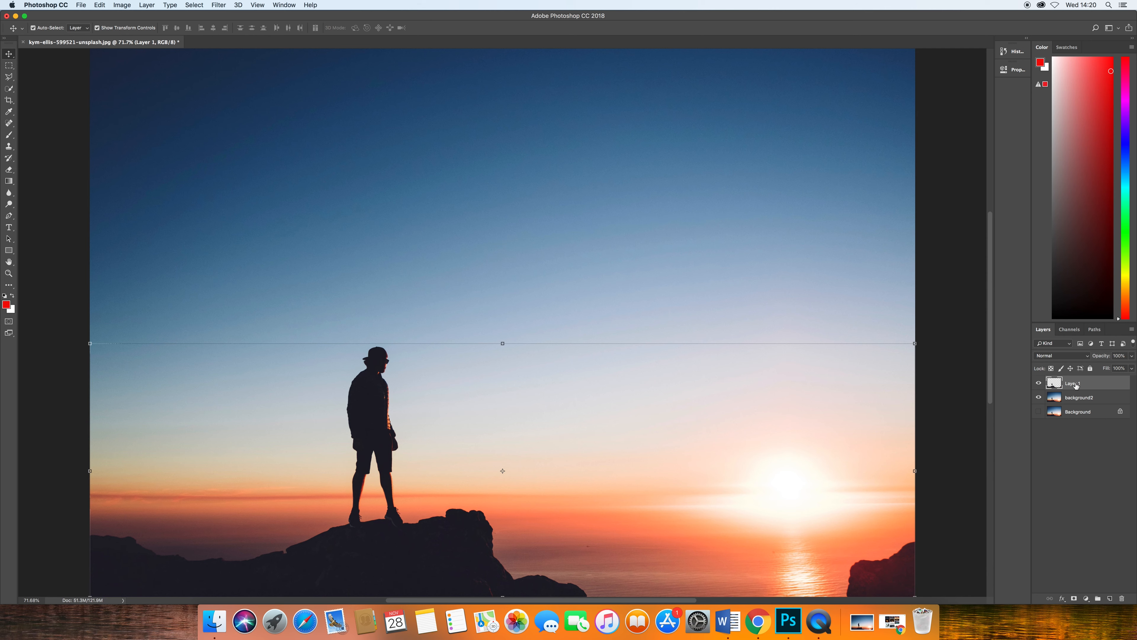
- Rename the cutout layer as Foreground
{"action": "double_click", "coordinate": [1075, 383]}
{"action": "type", "text": "Foreground"}
{"action": "key", "text": "Return"}
- Load the Foreground layer's outline as a selection on the background2 layer, with Foreground hidden
{"action": "left_click", "coordinate": [1055, 383], "text": "super"}
{"action": "left_click", "coordinate": [1038, 383]}
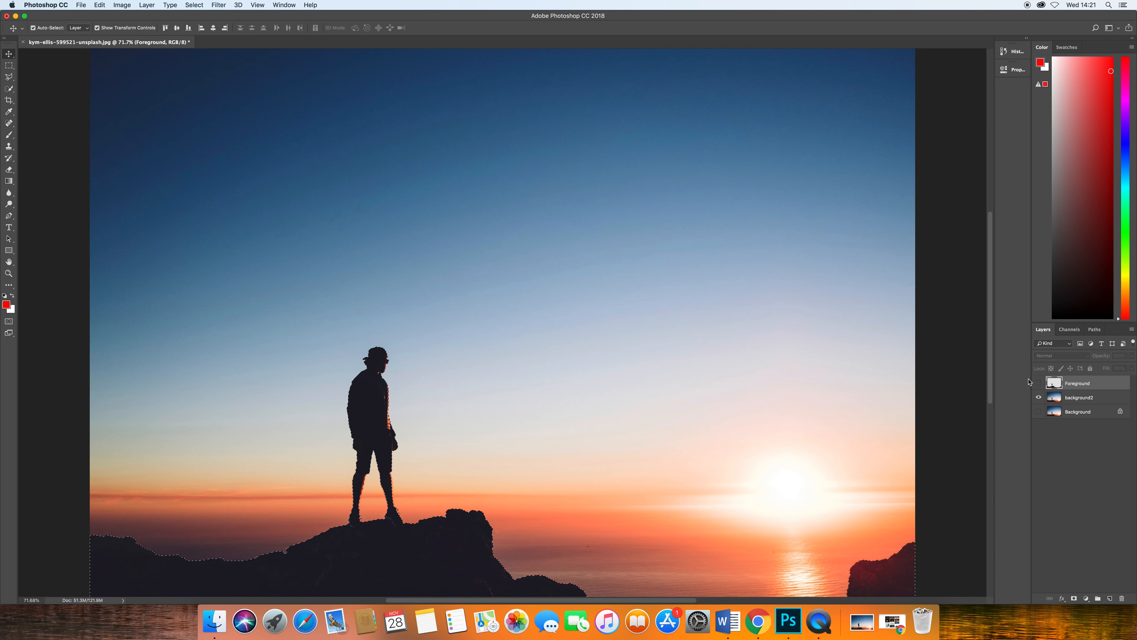
{"action": "left_click", "coordinate": [1087, 398]}
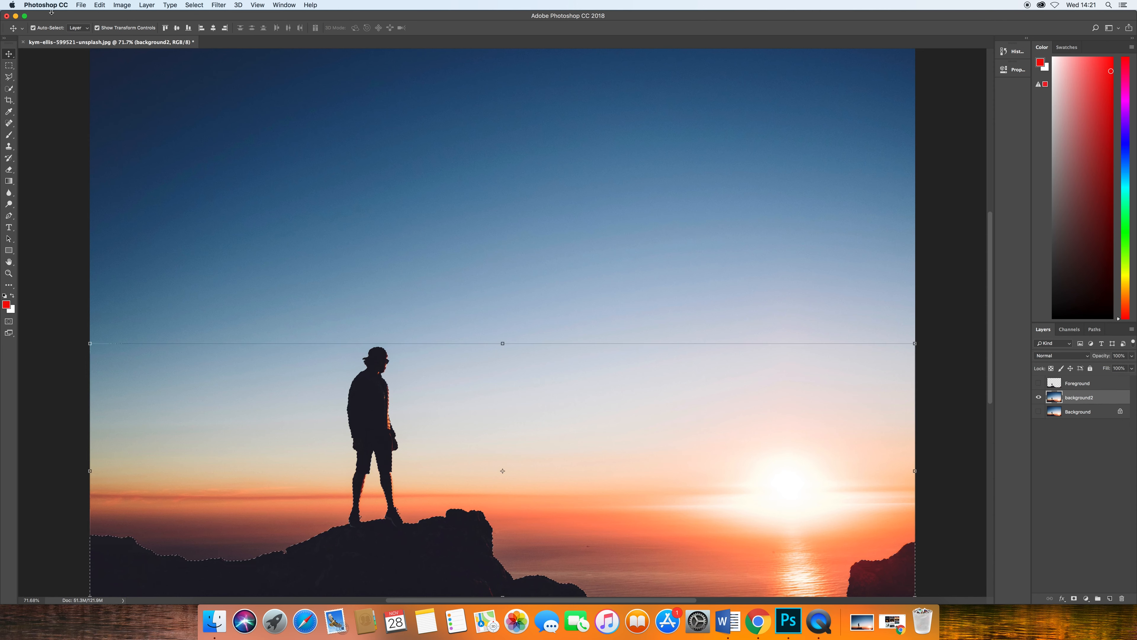
- Fill the selected silhouette area with Content-Aware at 100% opacity in Normal mode, and clear the selection
{"action": "left_click", "coordinate": [100, 5]}
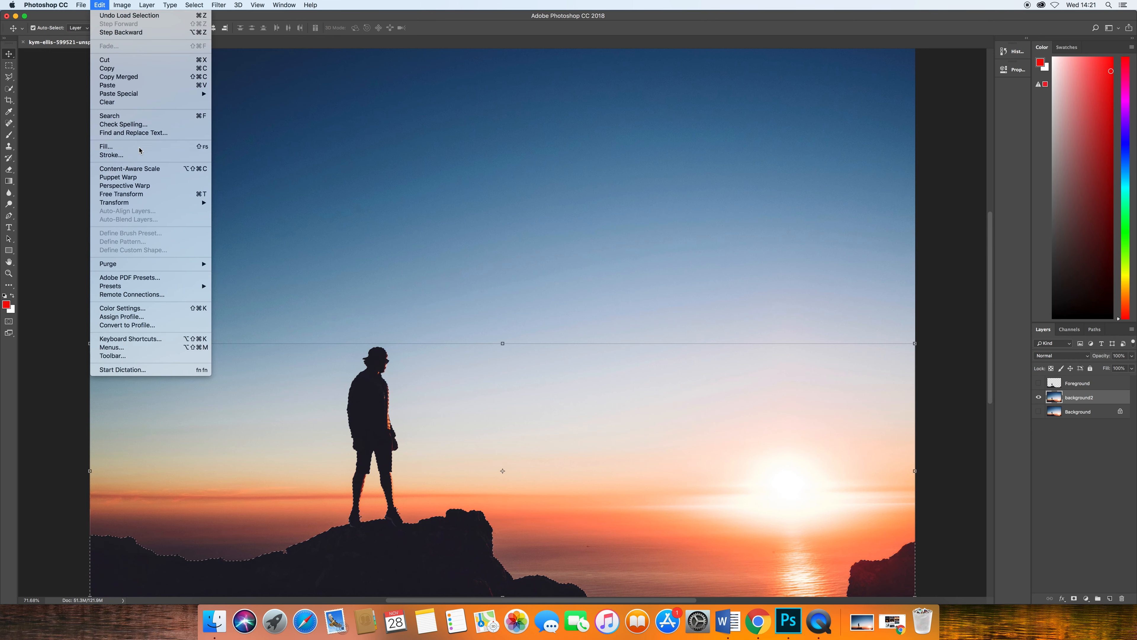
{"action": "left_click", "coordinate": [121, 151]}
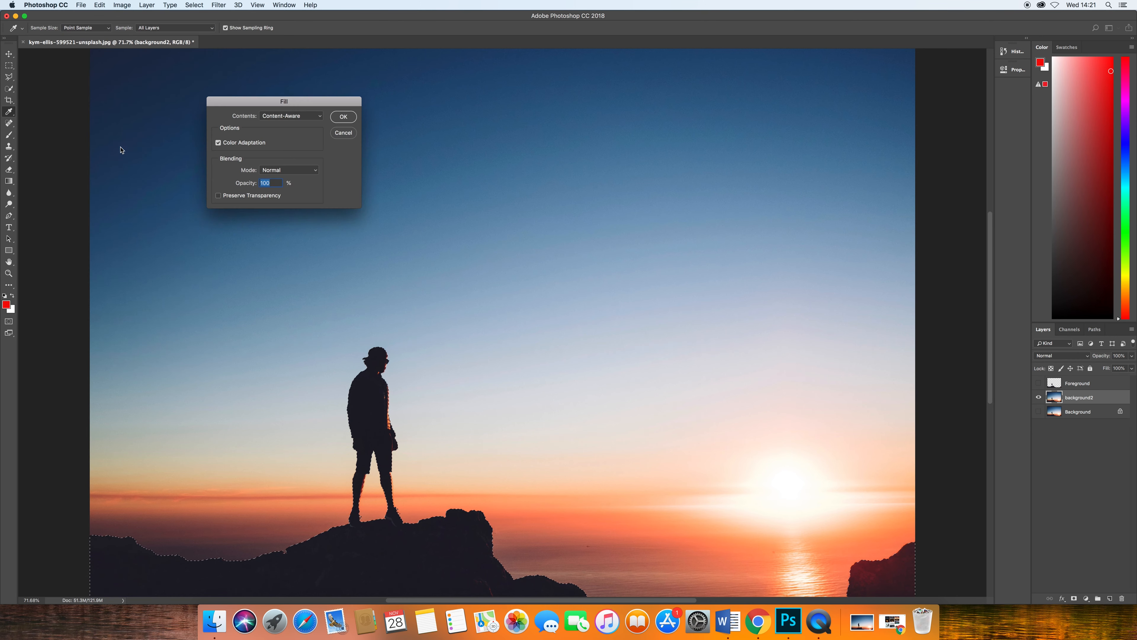
{"action": "left_click", "coordinate": [341, 118]}
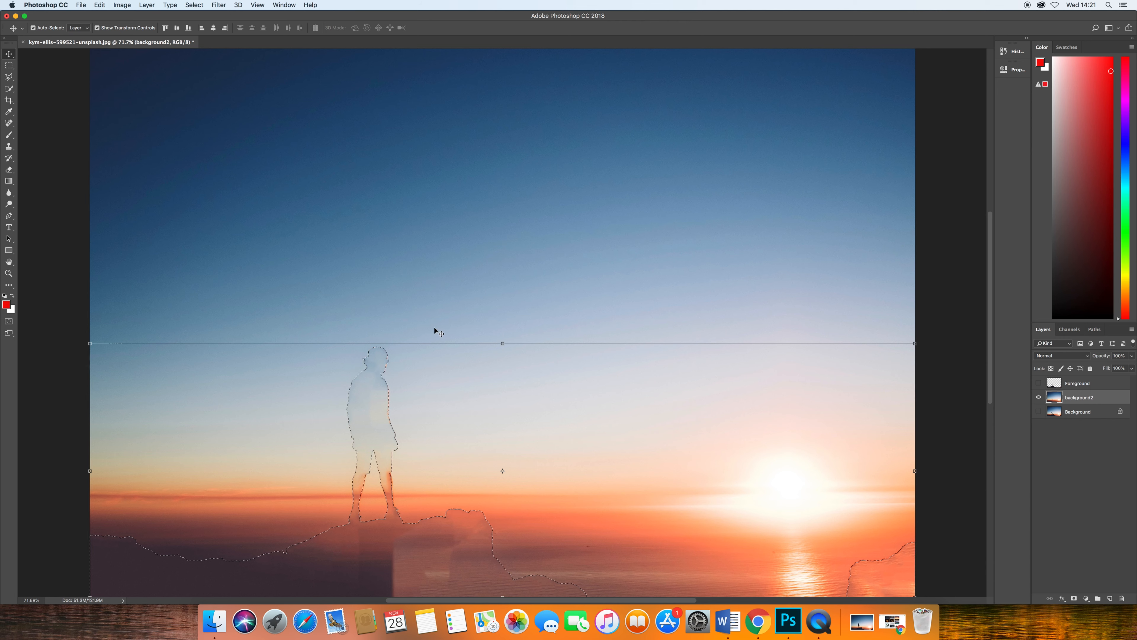
{"action": "left_click", "coordinate": [9, 65]}
{"action": "left_click", "coordinate": [297, 252]}
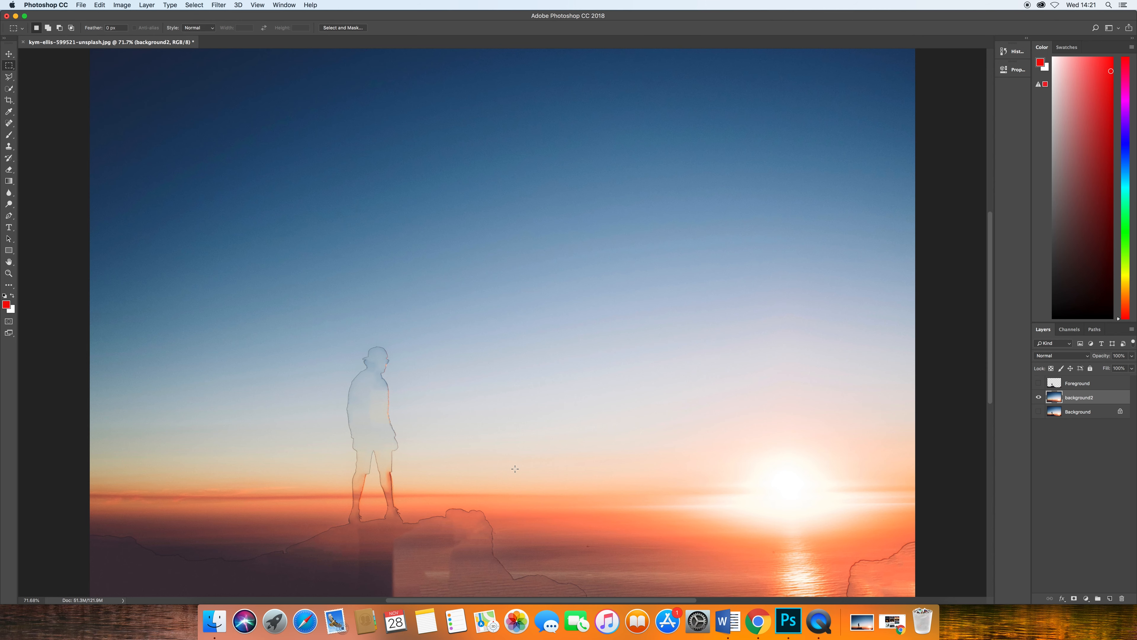
{"action": "left_click_drag", "start_coordinate": [622, 407], "coordinate": [590, 411]}
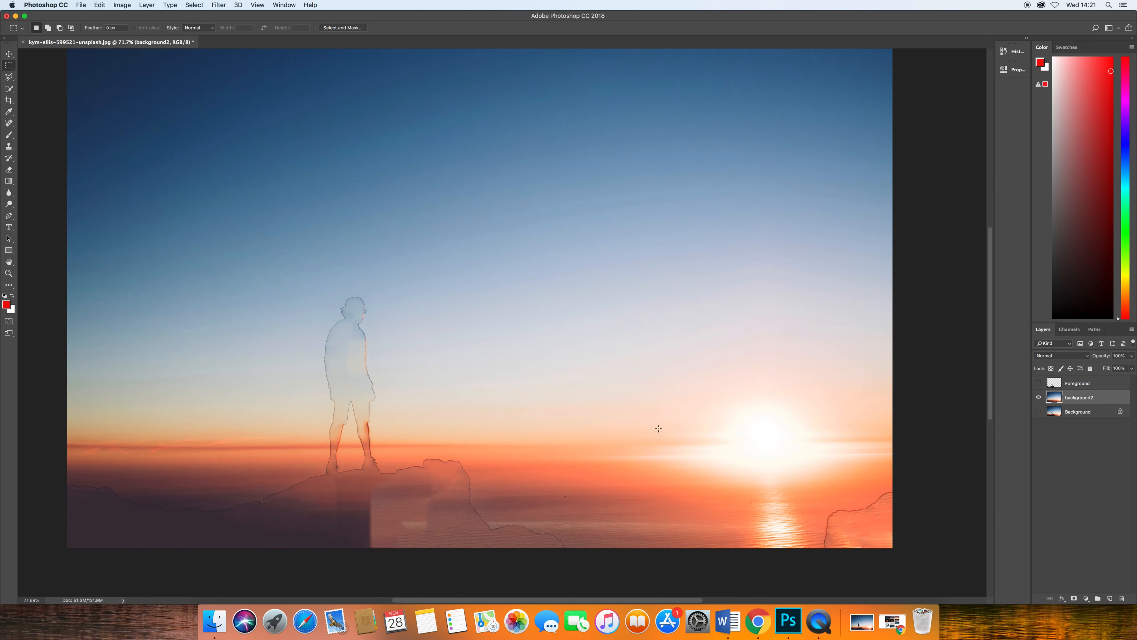
{"action": "scroll", "coordinate": [609, 396], "scroll_direction": "right", "scroll_amount": 5}
{"action": "left_click_drag", "start_coordinate": [602, 398], "coordinate": [726, 436]}
{"action": "scroll", "coordinate": [725, 437], "scroll_direction": "left", "scroll_amount": 3}
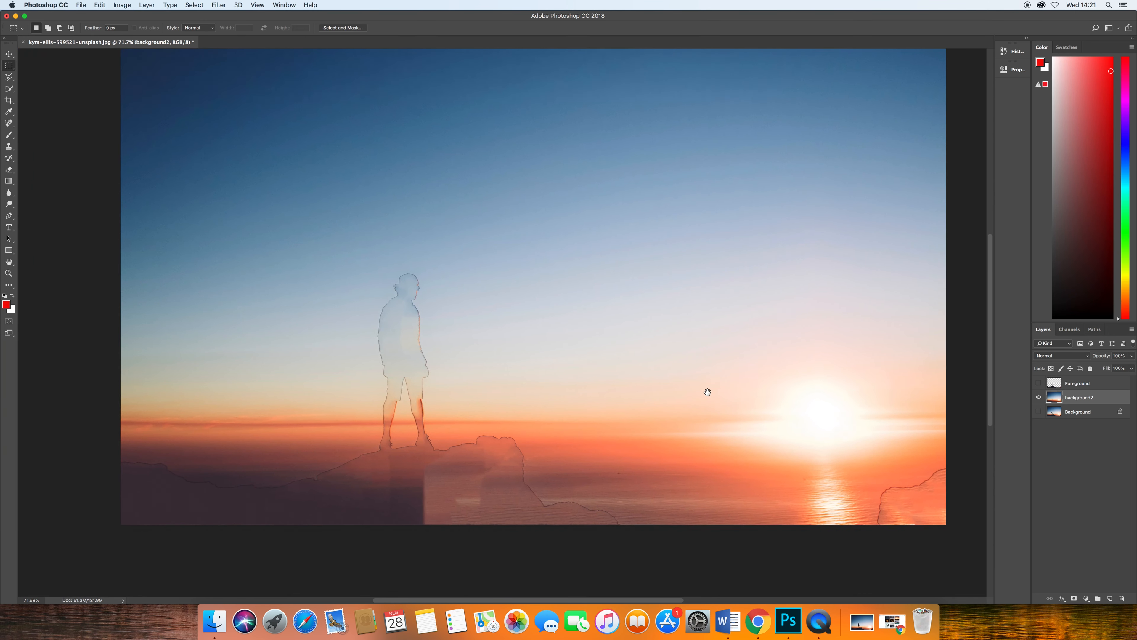
{"action": "left_click_drag", "start_coordinate": [703, 391], "coordinate": [716, 425]}
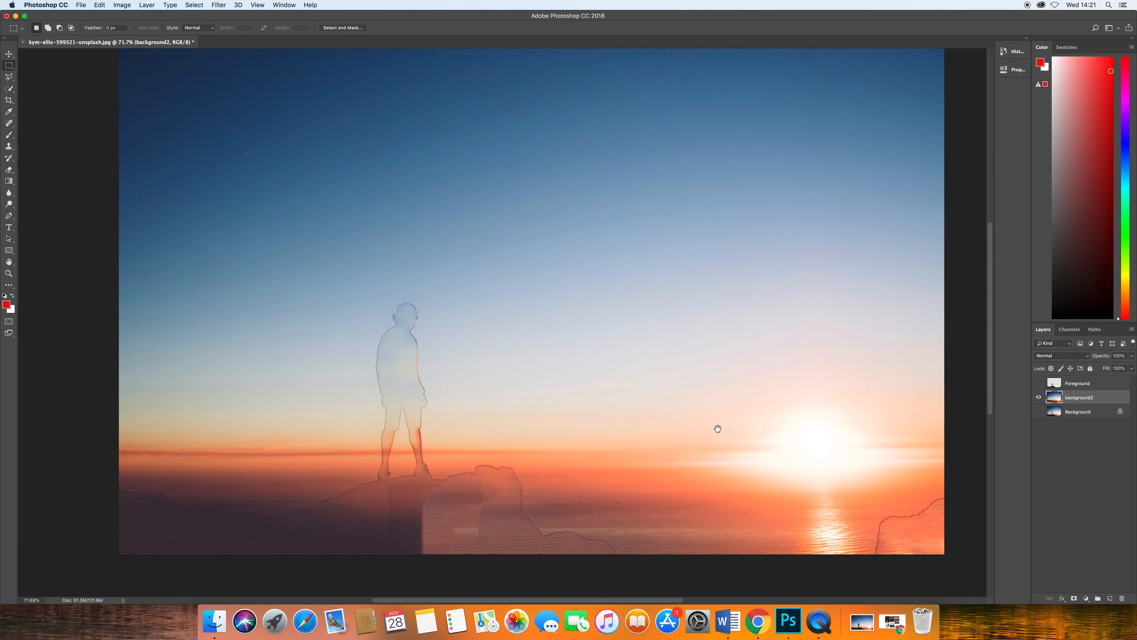
{"action": "left_click_drag", "start_coordinate": [661, 345], "coordinate": [632, 360]}
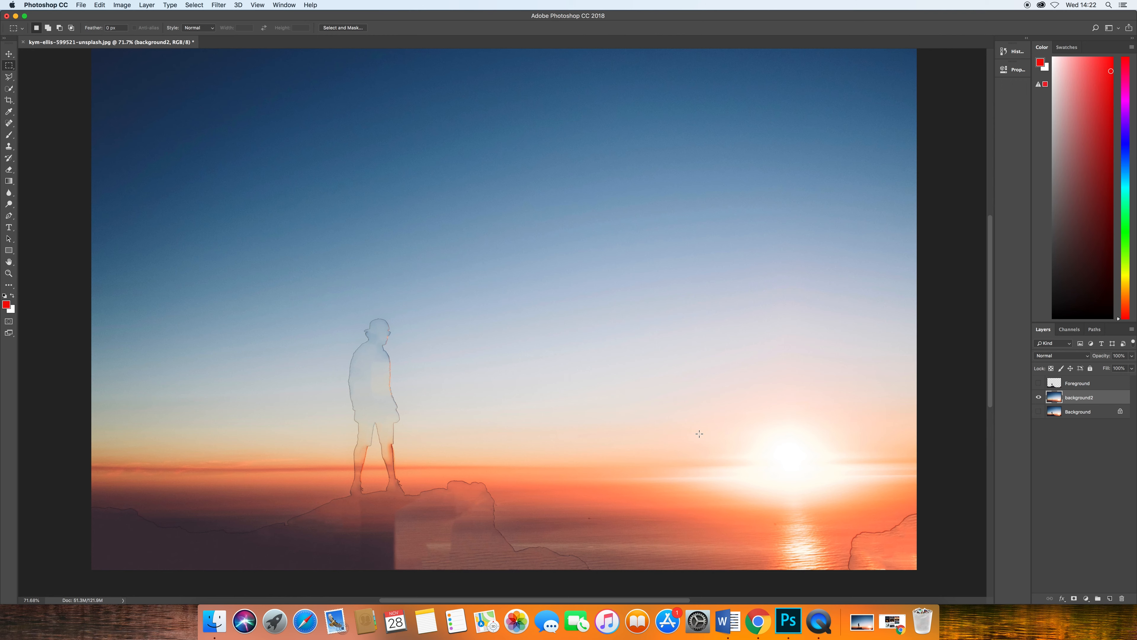
{"action": "left_click", "coordinate": [812, 625]}
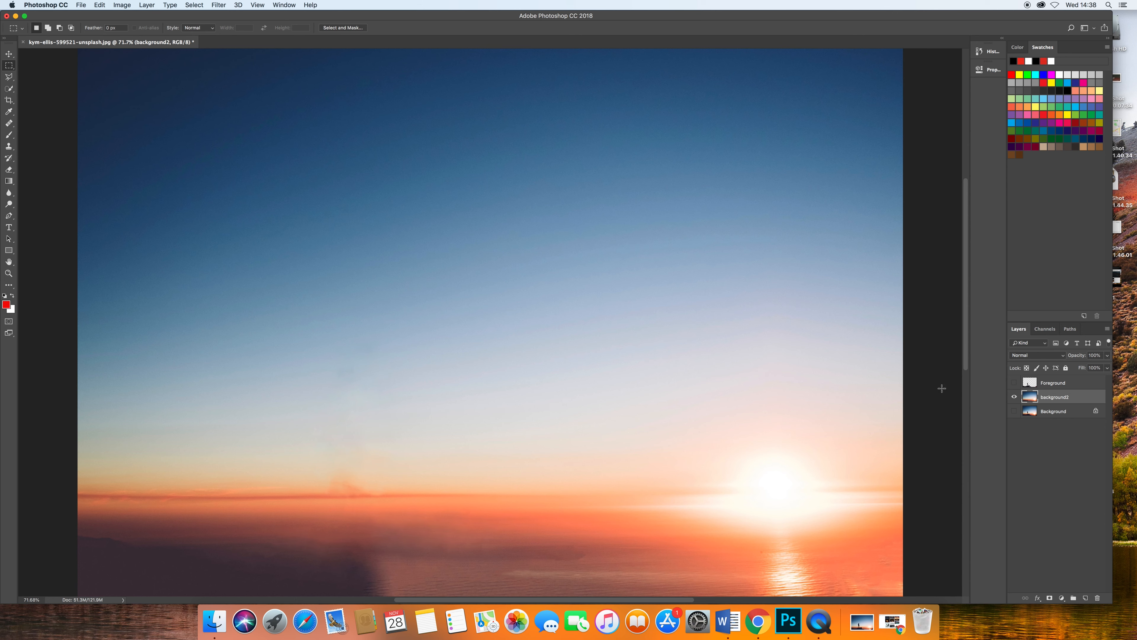
- Show the Foreground layer and open the Timeline with extra height below the image, viewed at 50%
{"action": "left_click", "coordinate": [1014, 383]}
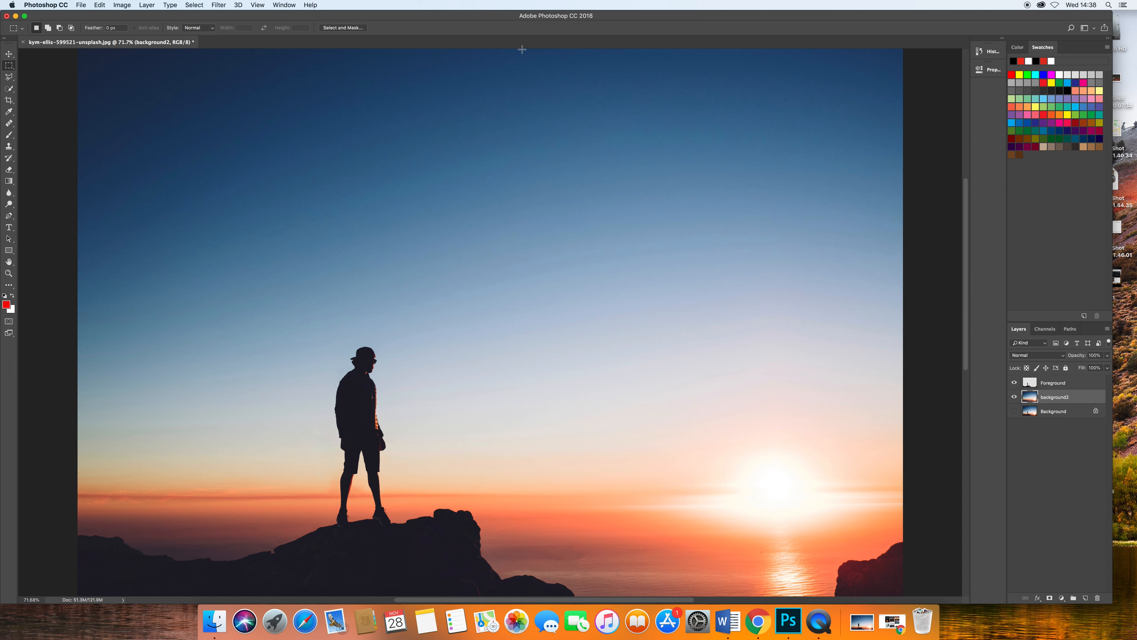
{"action": "left_click", "coordinate": [285, 4]}
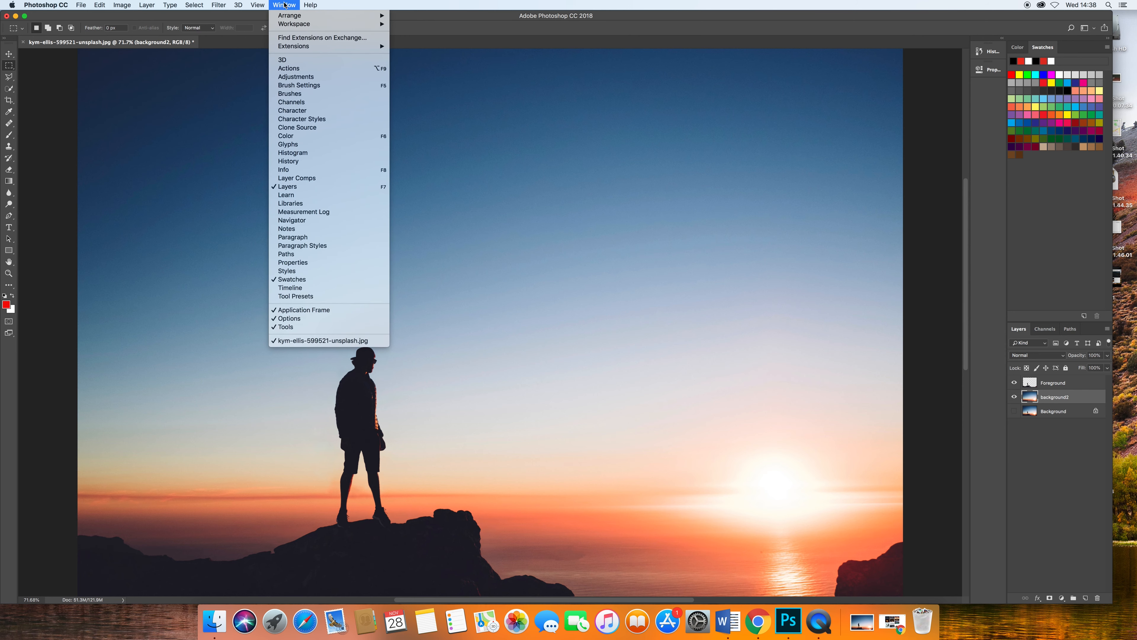
{"action": "left_click", "coordinate": [326, 288]}
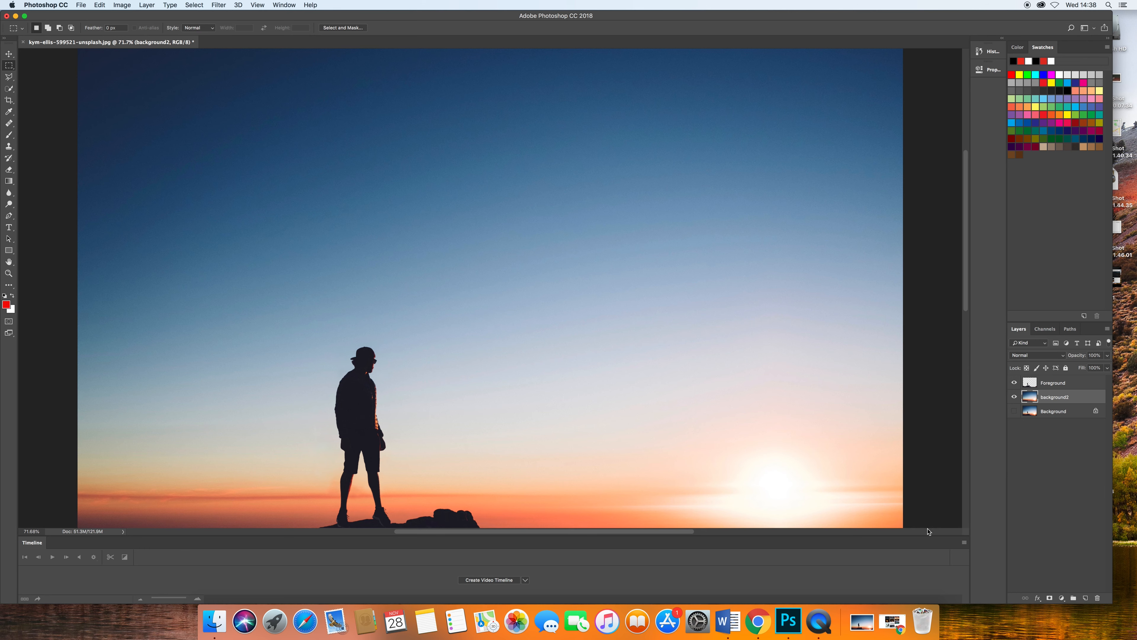
{"action": "key", "text": "super+minus"}
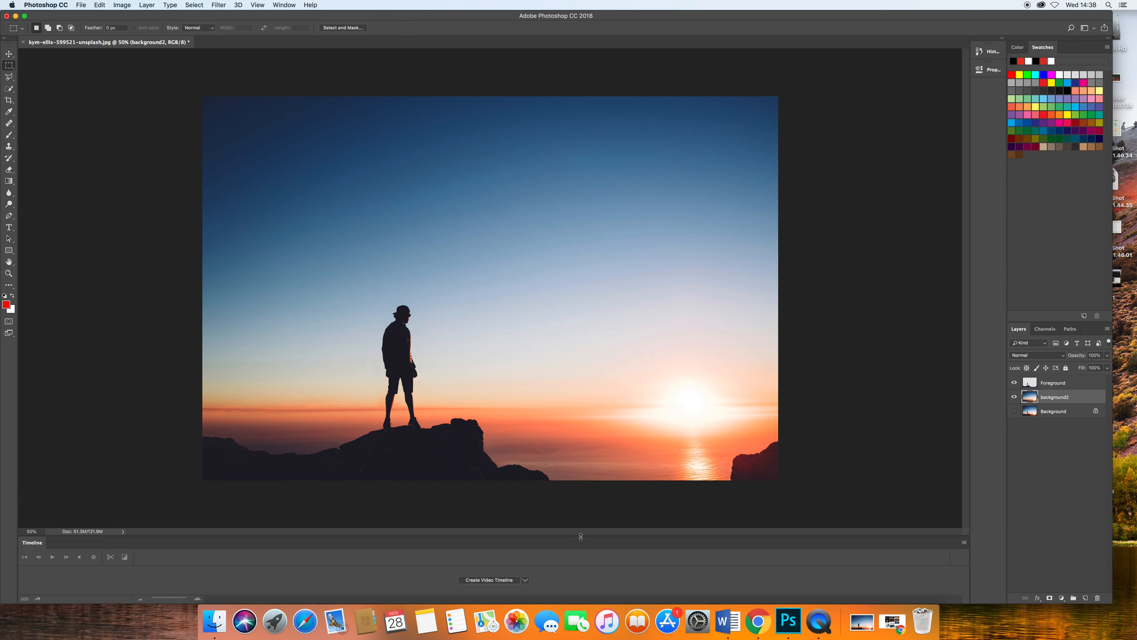
{"action": "left_click_drag", "start_coordinate": [580, 536], "coordinate": [580, 466]}
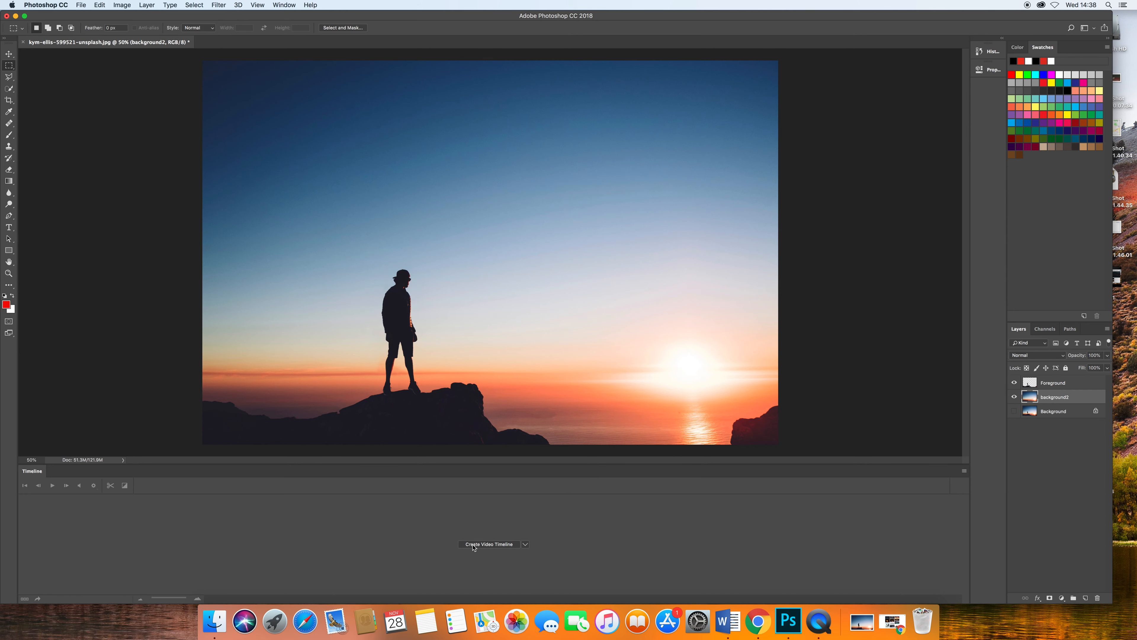
- Create a video timeline from the visible layers and dismiss the tip about adding media
{"action": "left_click", "coordinate": [524, 545]}
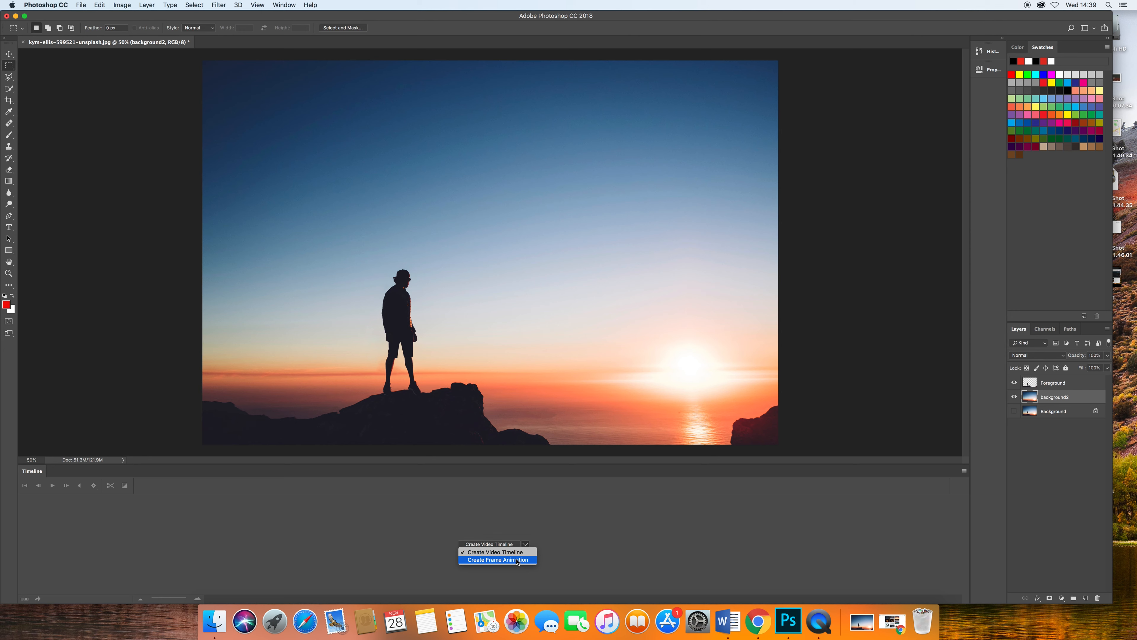
{"action": "left_click", "coordinate": [532, 555]}
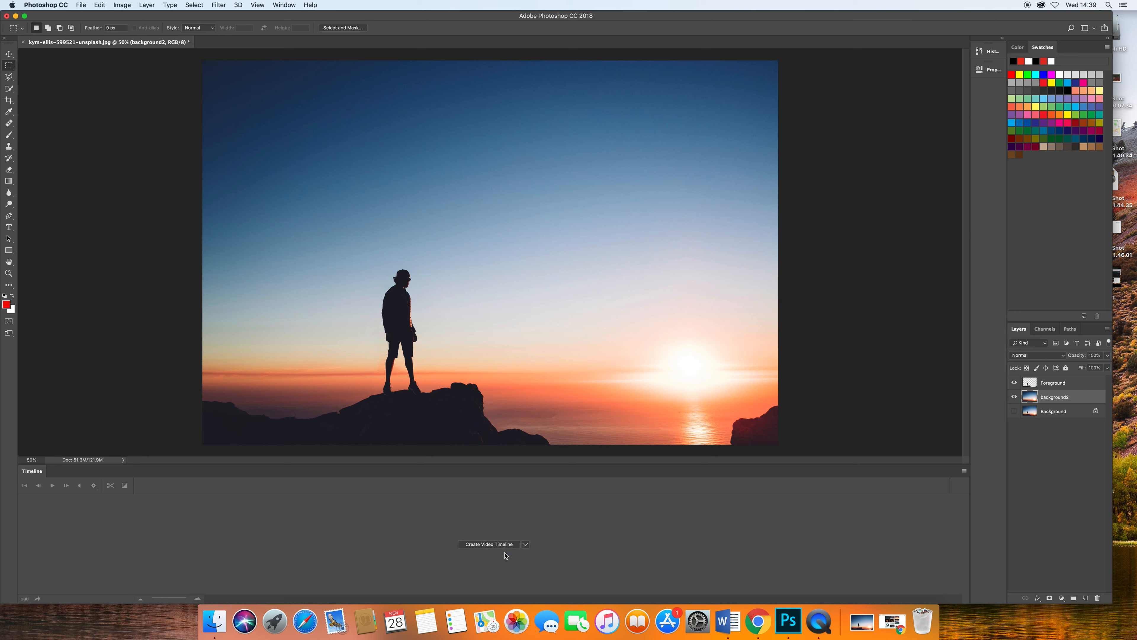
{"action": "left_click", "coordinate": [491, 545]}
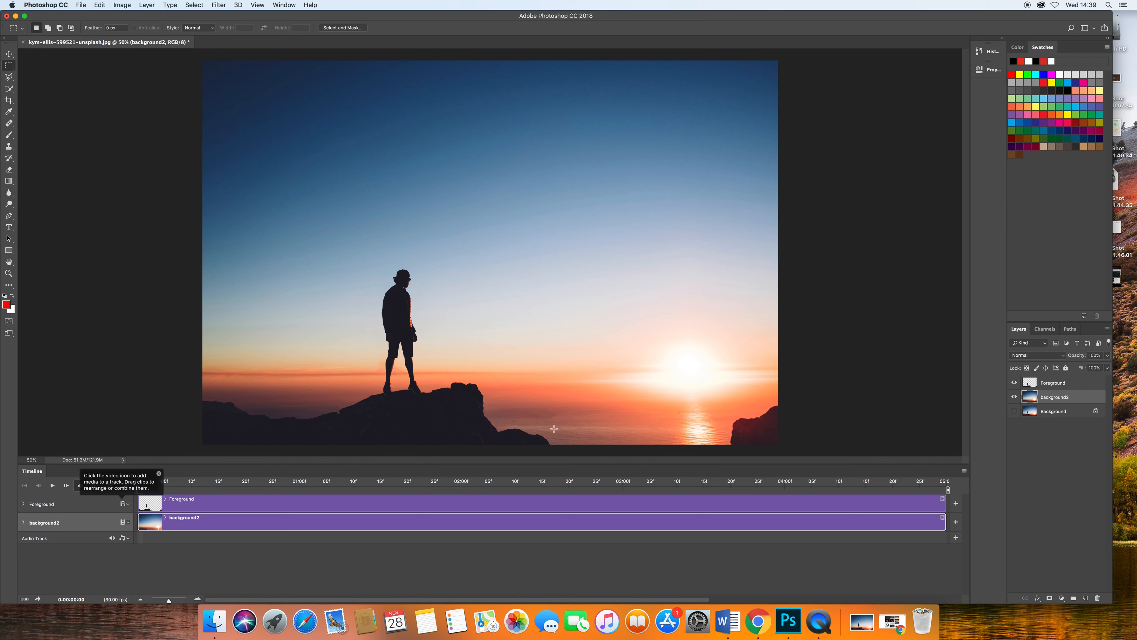
{"action": "left_click", "coordinate": [159, 474]}
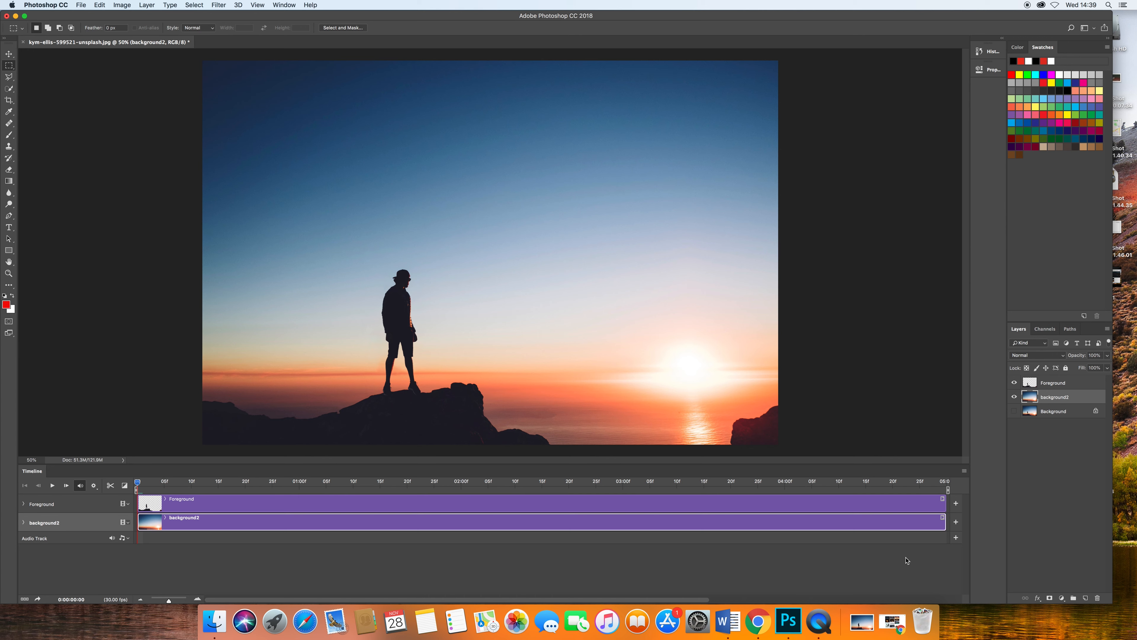
- Select the Foreground track in the timeline and expand its animation properties
{"action": "mouse_move", "coordinate": [948, 489]}
{"action": "left_mouse_down"}
{"action": "mouse_move", "coordinate": [576, 488]}
{"action": "mouse_move", "coordinate": [945, 490]}
{"action": "left_mouse_up"}
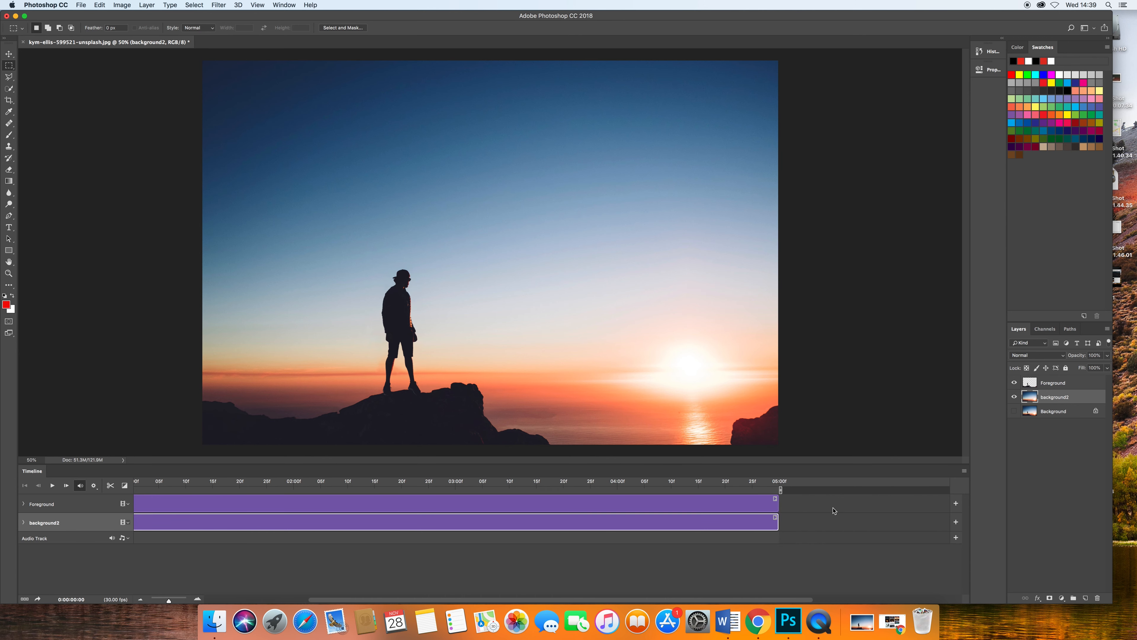
{"action": "left_click_drag", "start_coordinate": [739, 601], "coordinate": [638, 600]}
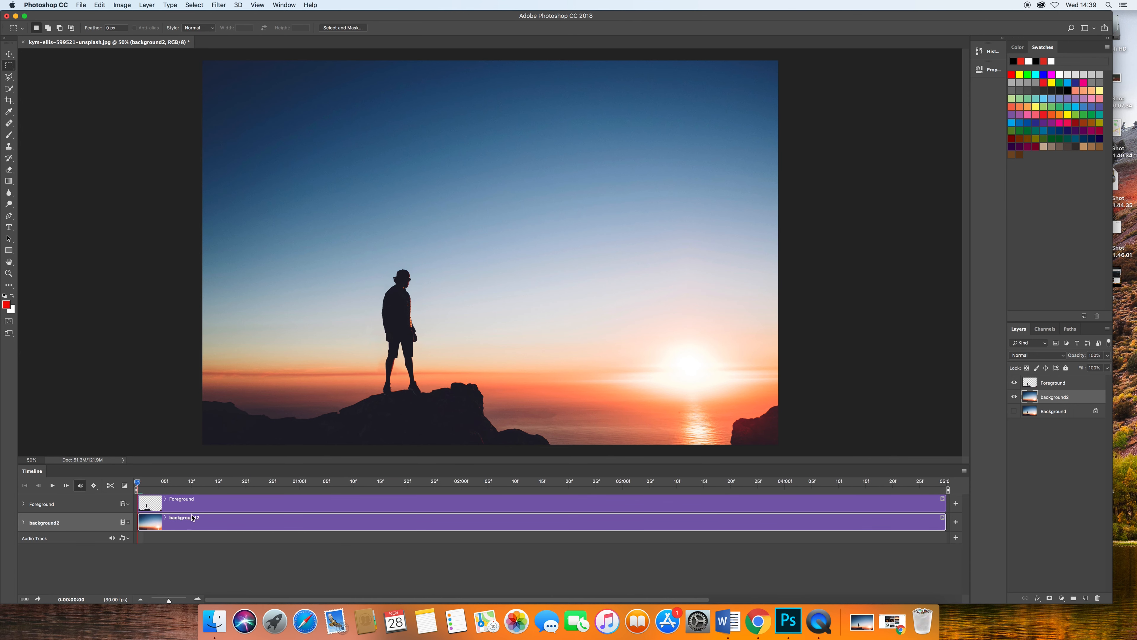
{"action": "left_click", "coordinate": [87, 504]}
{"action": "left_click", "coordinate": [23, 504]}
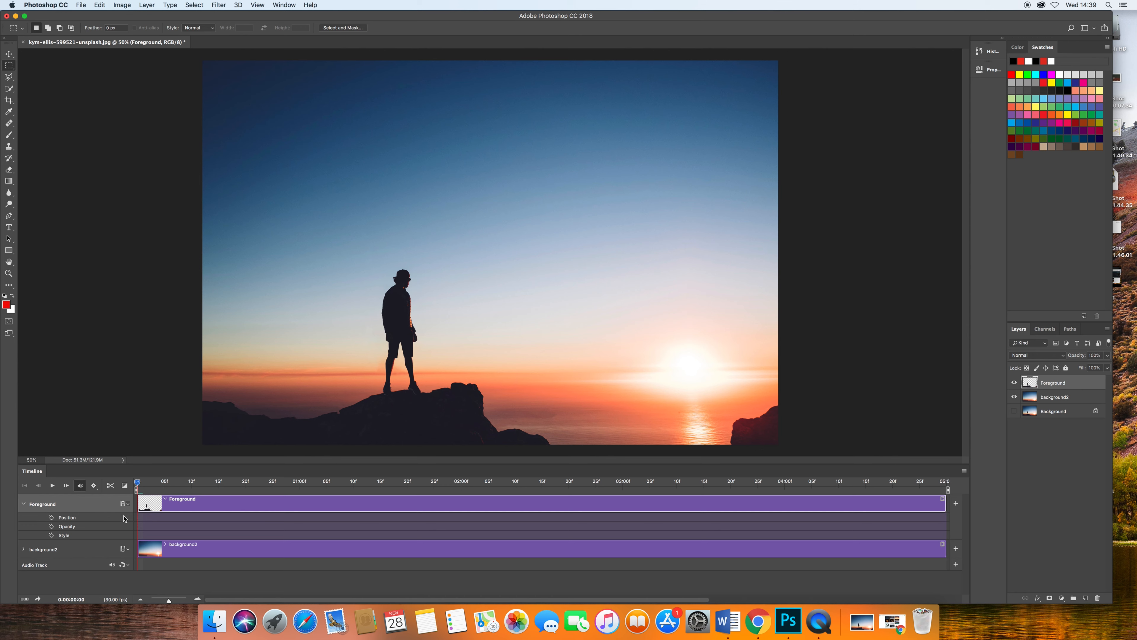
- Convert the Foreground and background2 layers to smart objects
{"action": "left_click", "coordinate": [24, 504]}
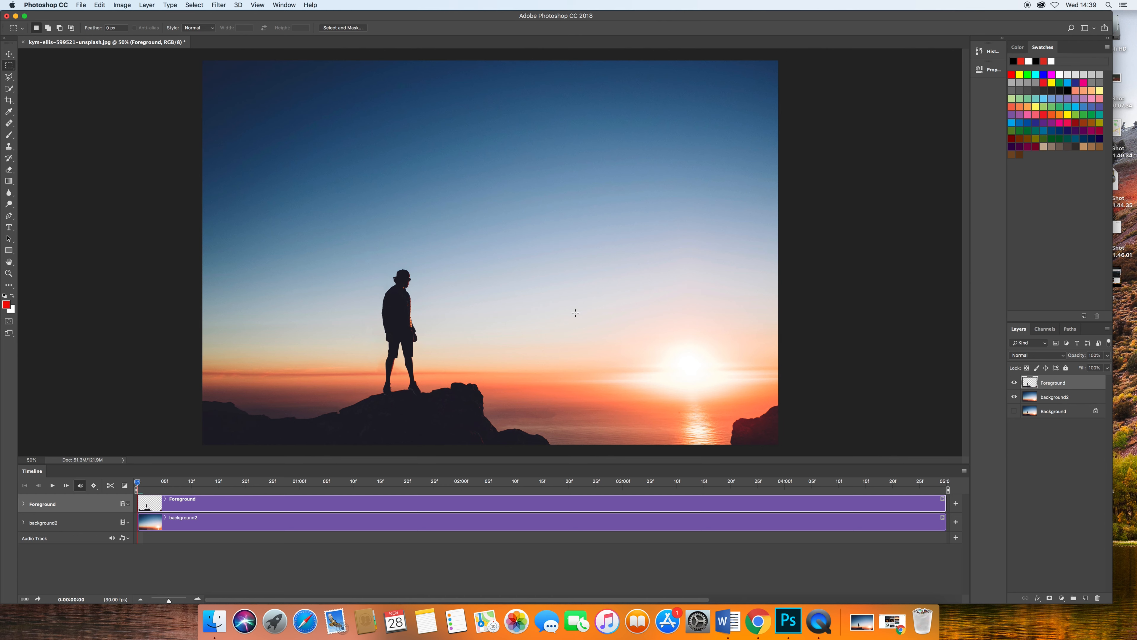
{"action": "right_click", "coordinate": [1073, 384]}
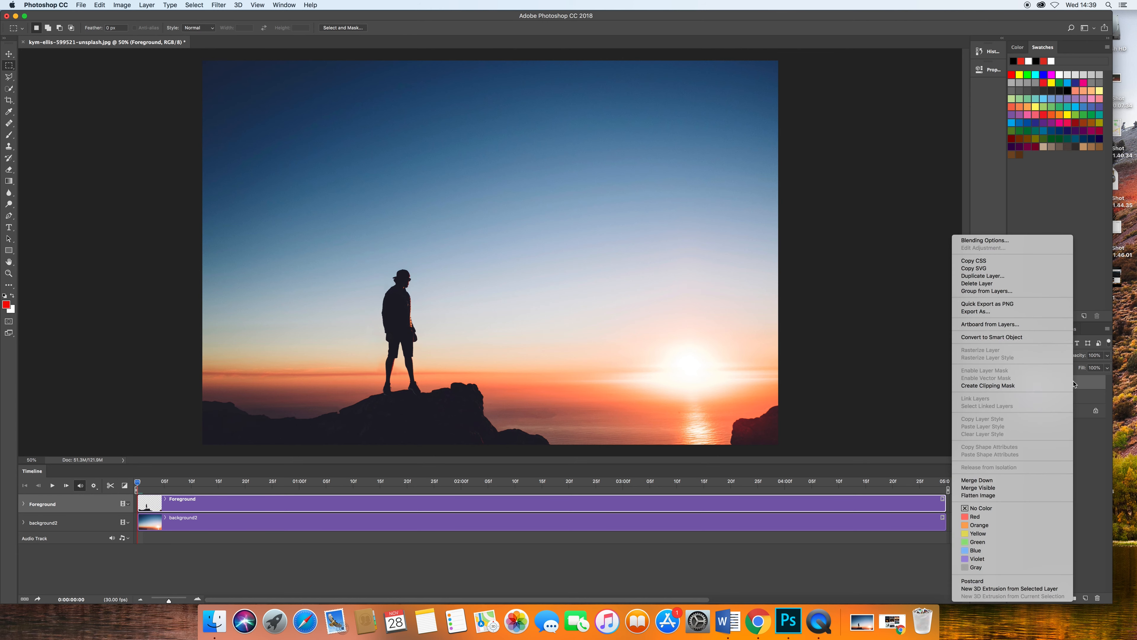
{"action": "left_click", "coordinate": [1012, 336]}
{"action": "right_click", "coordinate": [1079, 402]}
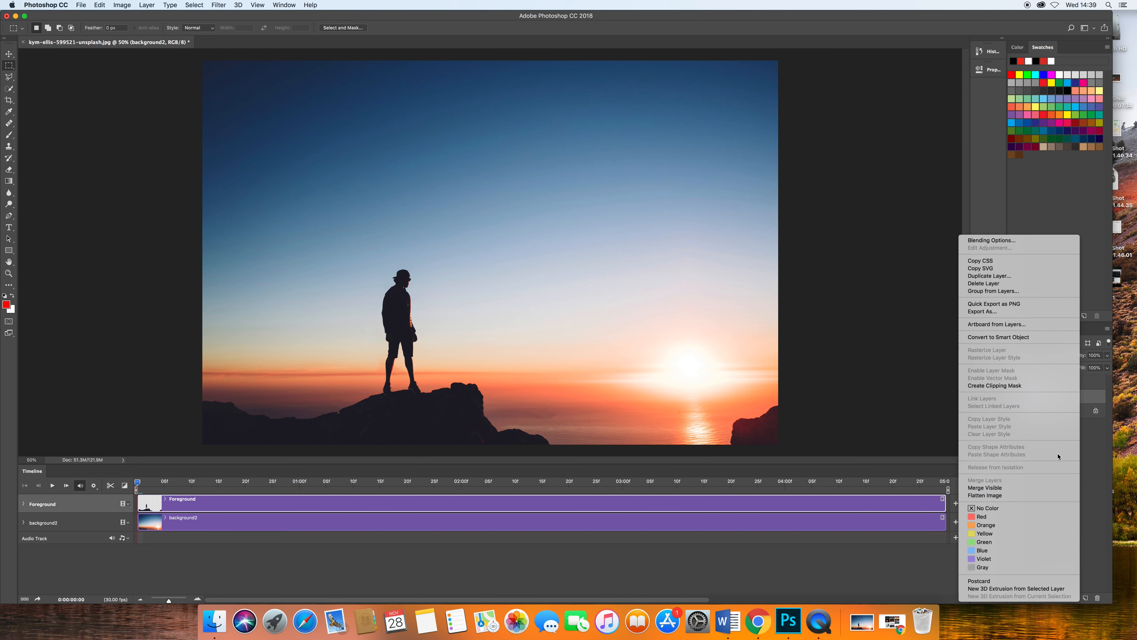
{"action": "left_click", "coordinate": [1029, 338]}
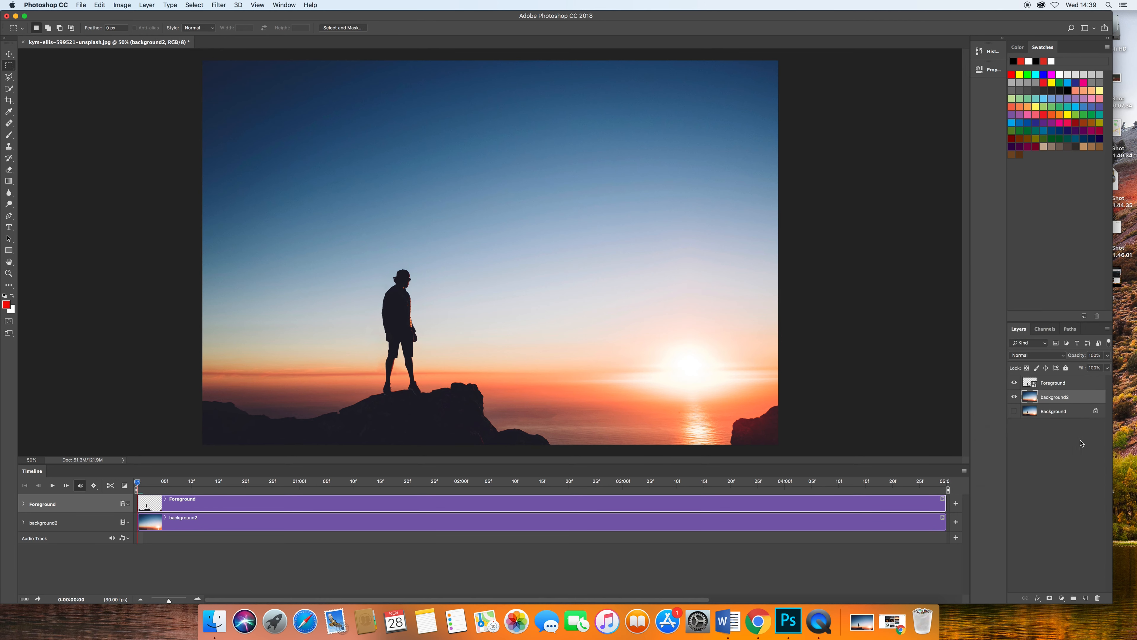
- Expand the Foreground track's properties and enable Transform keyframing with a keyframe at 0:00:00:00
{"action": "left_click", "coordinate": [1080, 384]}
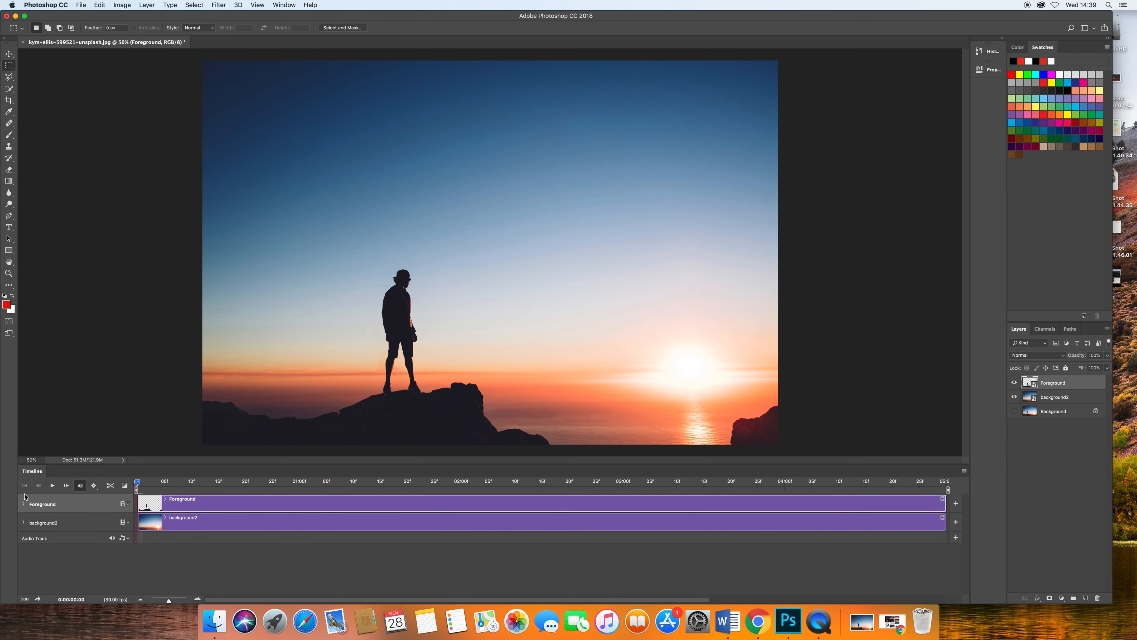
{"action": "left_click", "coordinate": [23, 504]}
{"action": "left_click", "coordinate": [24, 504]}
{"action": "left_click", "coordinate": [23, 504]}
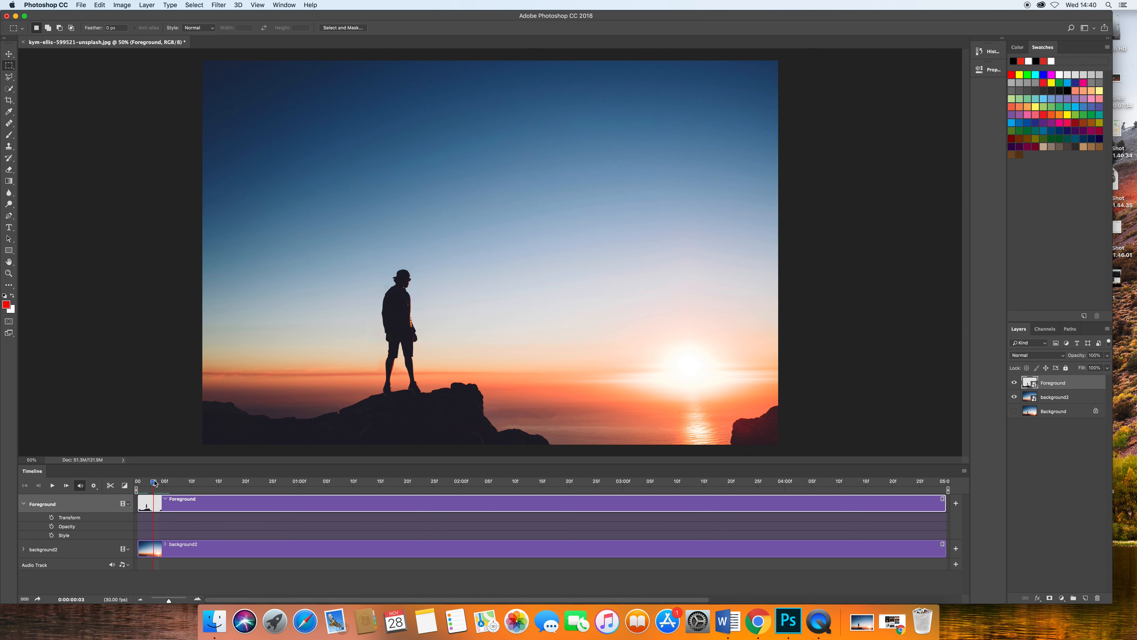
{"action": "left_click", "coordinate": [163, 483]}
{"action": "left_click_drag", "start_coordinate": [246, 488], "coordinate": [99, 490]}
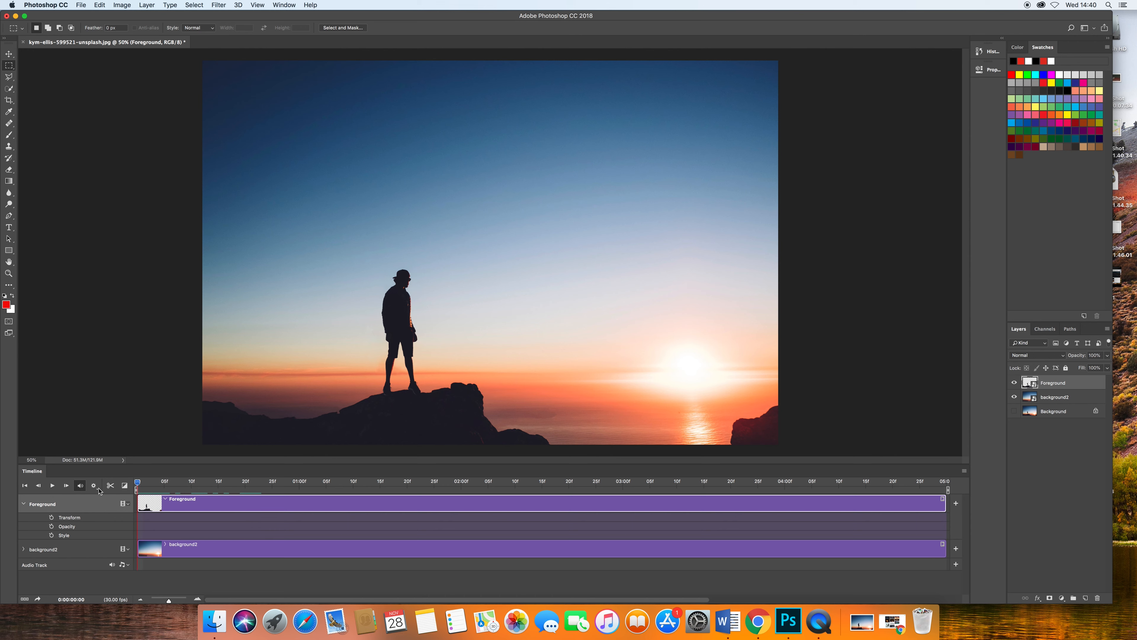
{"action": "left_click", "coordinate": [52, 517]}
- At 0:00:03:14, scale the Foreground layer to about 120% from its lower-left corner, and play the animation from the start
{"action": "left_click_drag", "start_coordinate": [137, 482], "coordinate": [695, 496]}
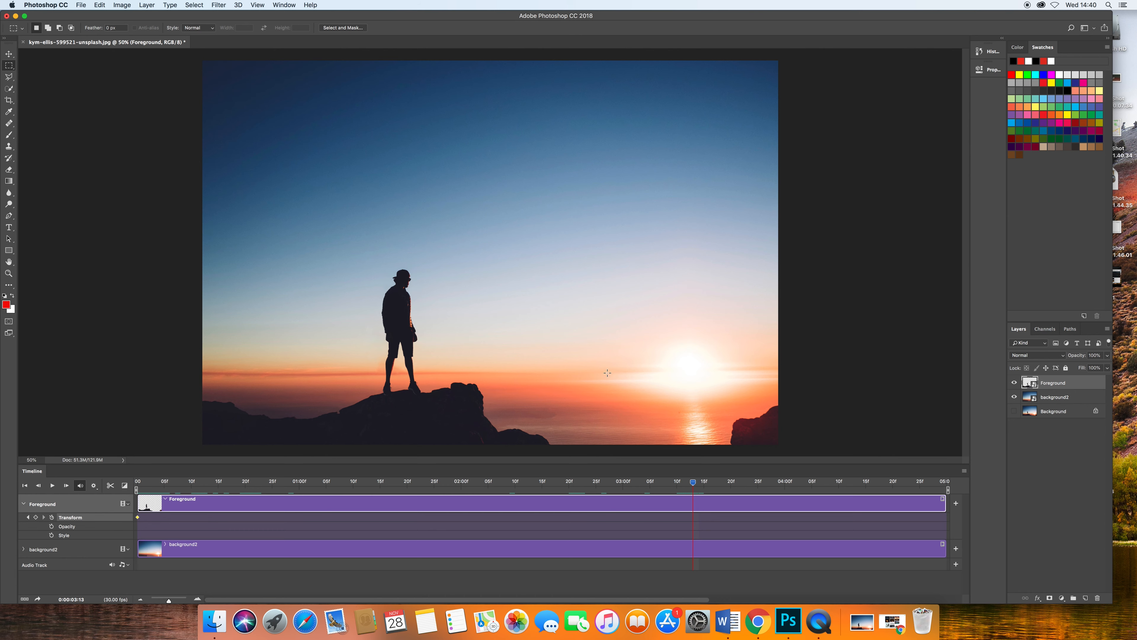
{"action": "left_click", "coordinate": [700, 482]}
{"action": "left_click", "coordinate": [9, 54]}
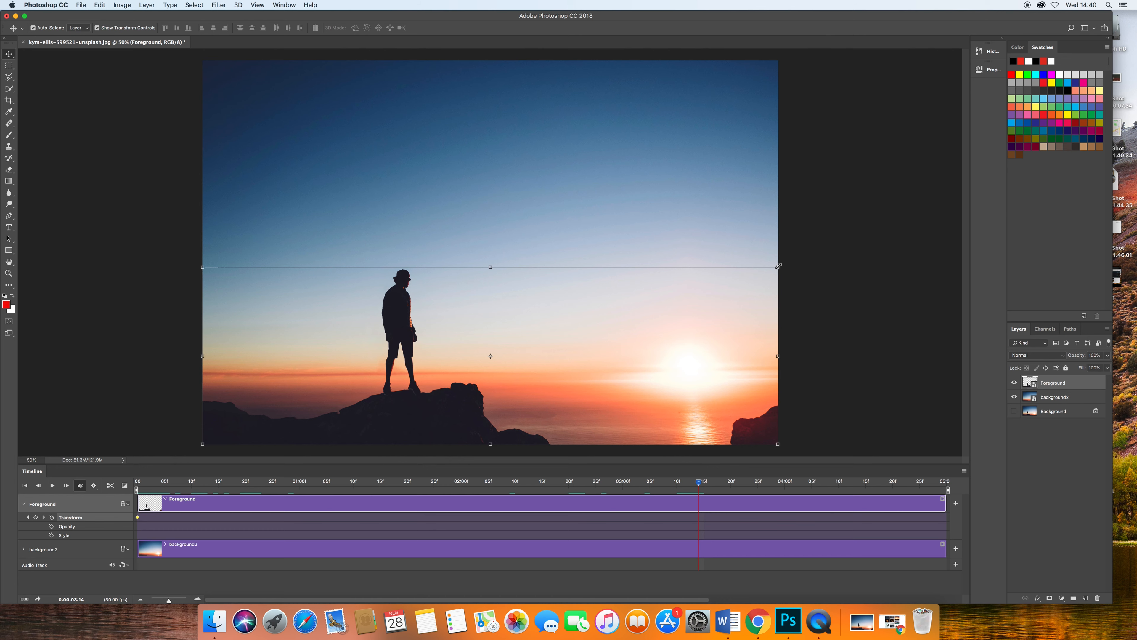
{"action": "left_click_drag", "start_coordinate": [778, 266], "coordinate": [880, 194]}
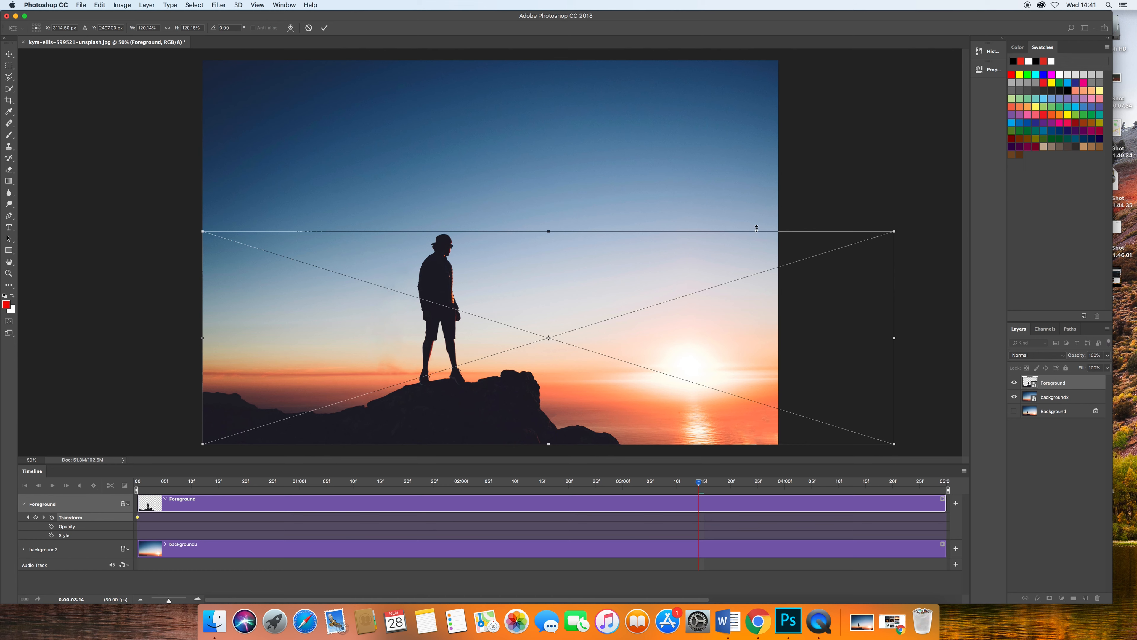
{"action": "key", "text": "Return"}
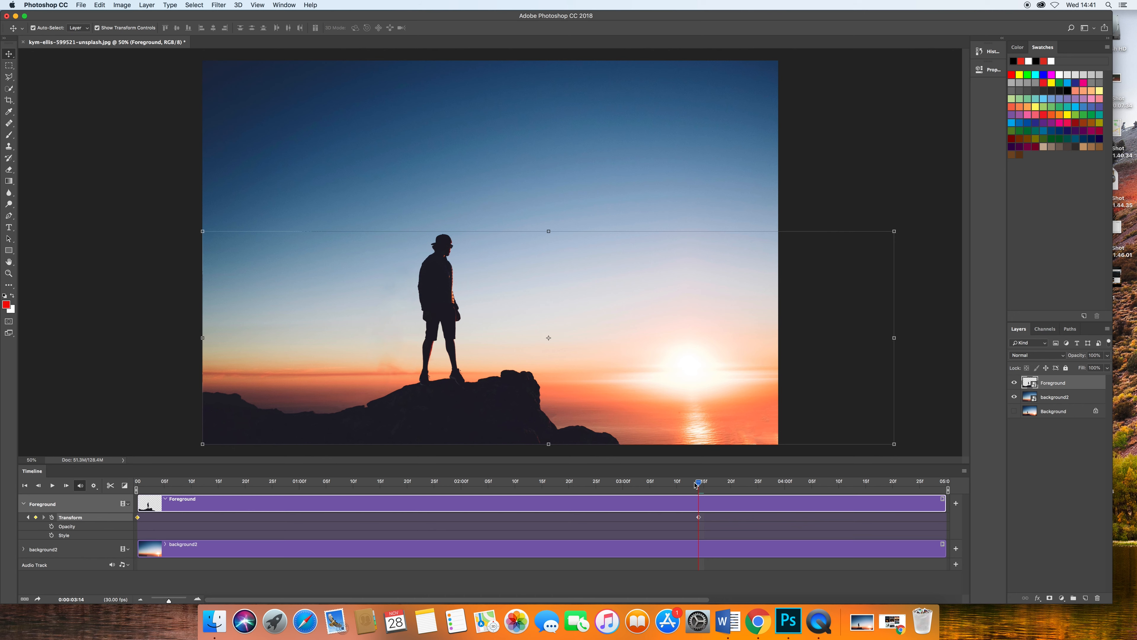
{"action": "left_click_drag", "start_coordinate": [699, 483], "coordinate": [71, 487]}
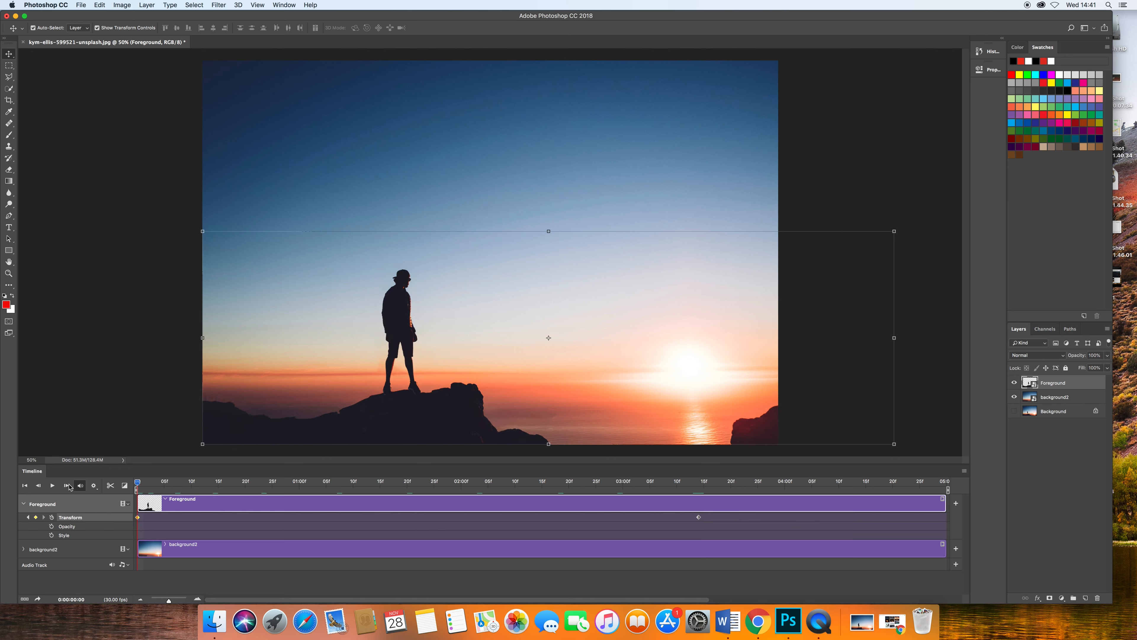
{"action": "left_click", "coordinate": [57, 486]}
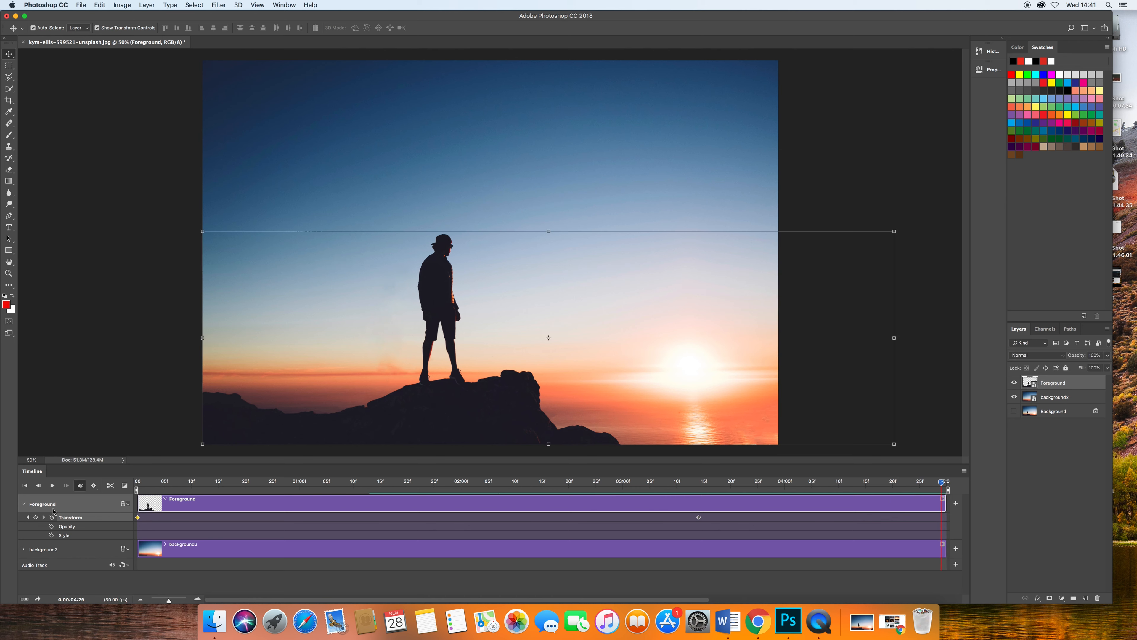
- Collapse the Foreground track and enable Transform keyframing on background2 with a keyframe at 0:00:00:00
{"action": "left_click", "coordinate": [24, 504]}
{"action": "left_click", "coordinate": [23, 522]}
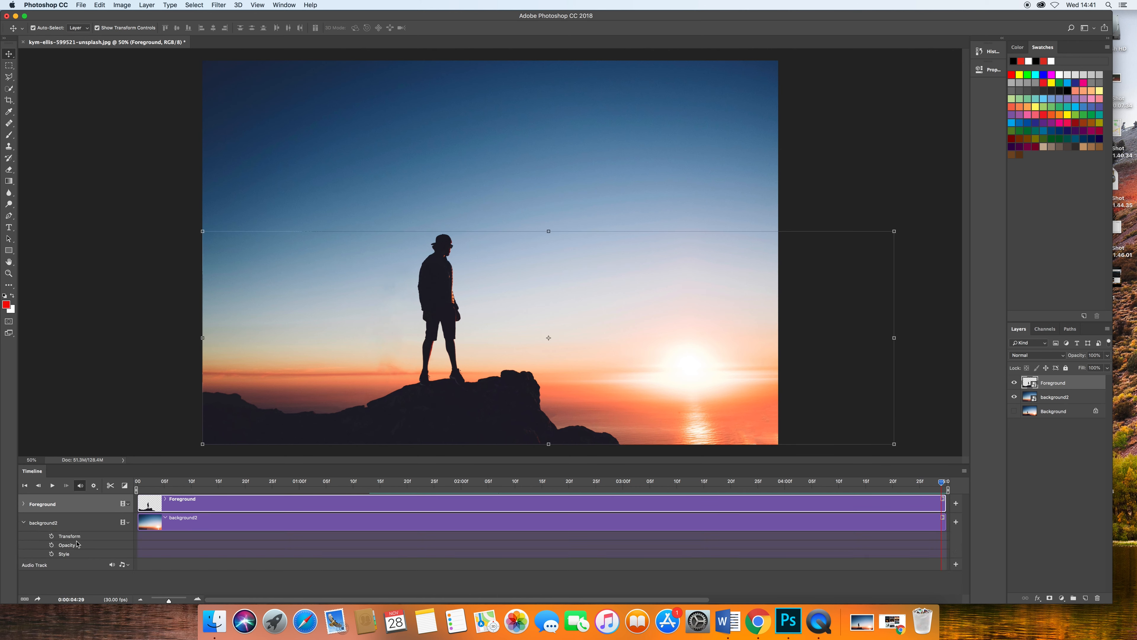
{"action": "left_click", "coordinate": [52, 536]}
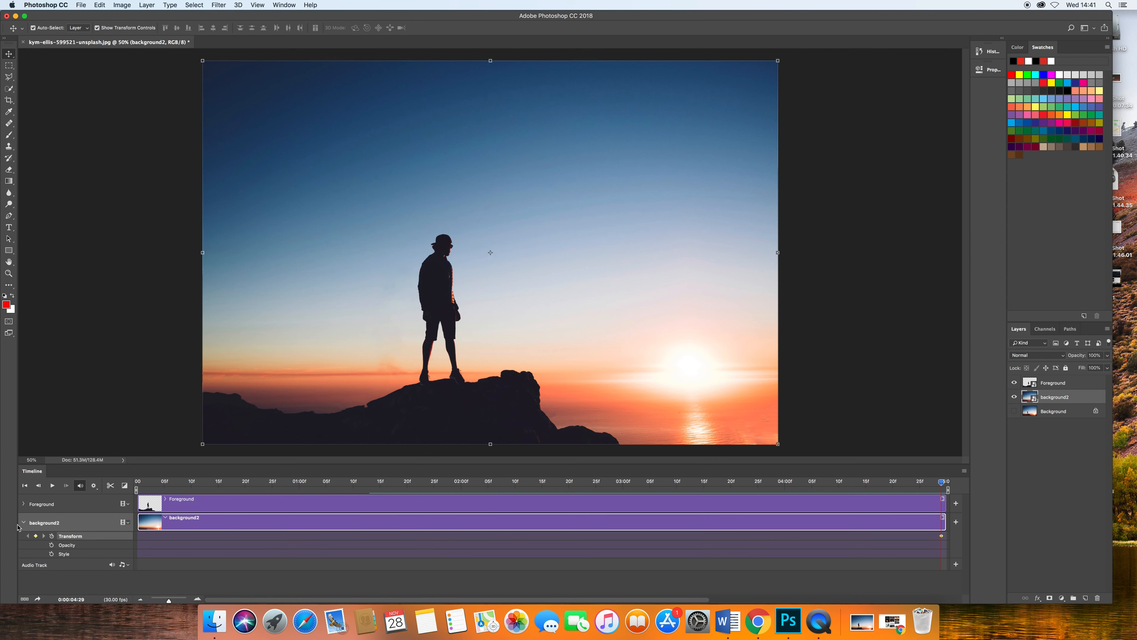
{"action": "left_click", "coordinate": [52, 536]}
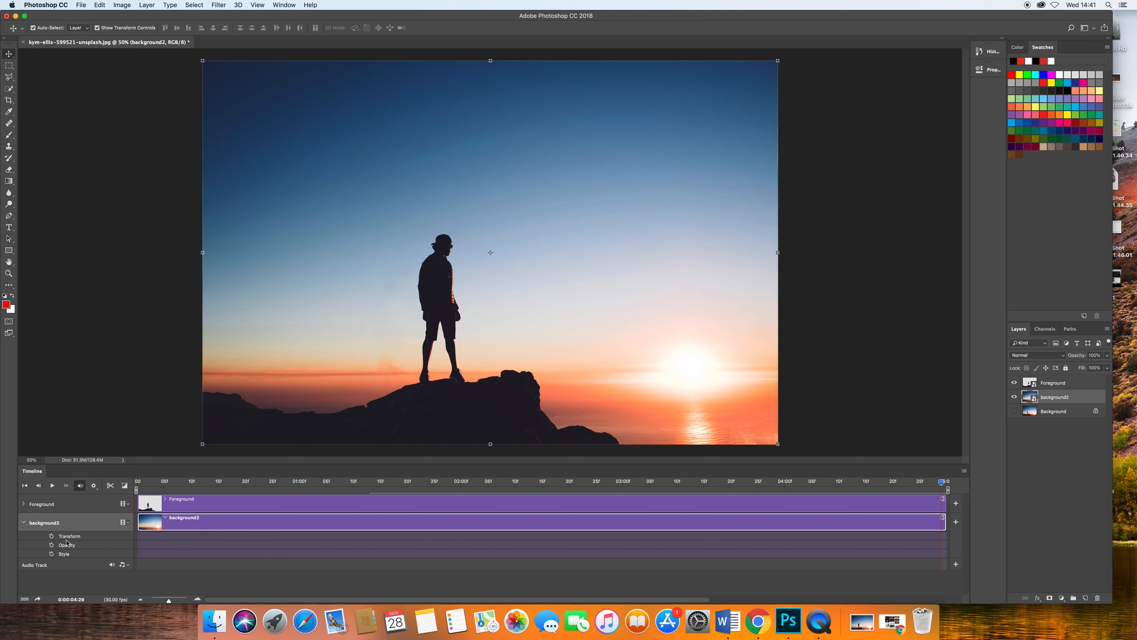
{"action": "left_click_drag", "start_coordinate": [941, 482], "coordinate": [136, 497]}
{"action": "left_click", "coordinate": [51, 535]}
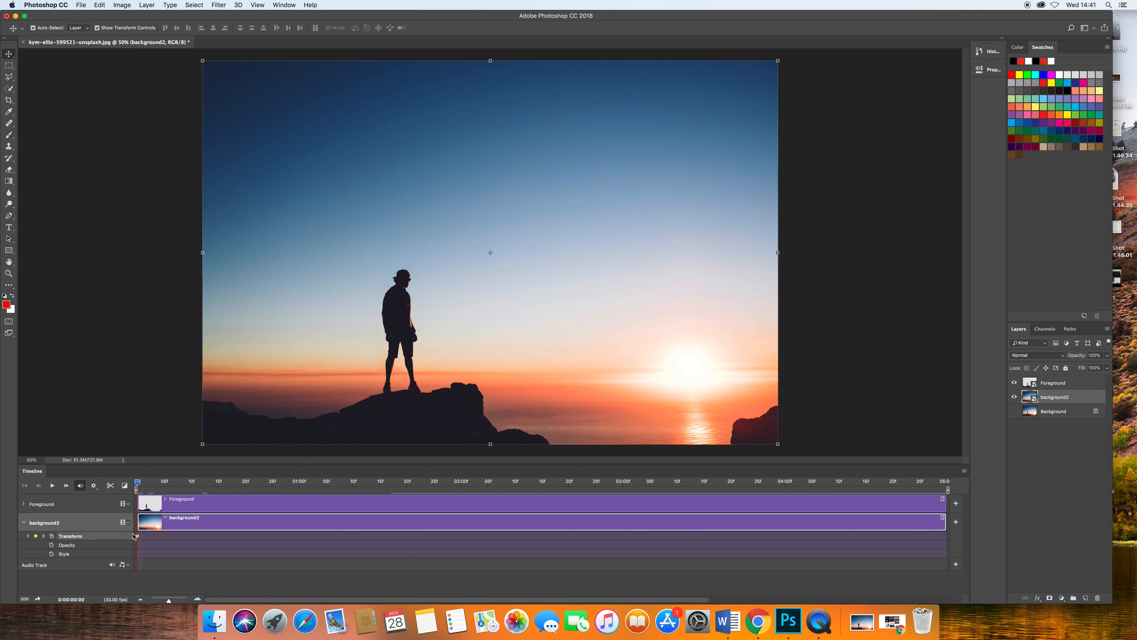
- At 0:00:04:00, scale the background2 layer to about 107% from its upper-left corner
{"action": "left_click_drag", "start_coordinate": [139, 485], "coordinate": [787, 489]}
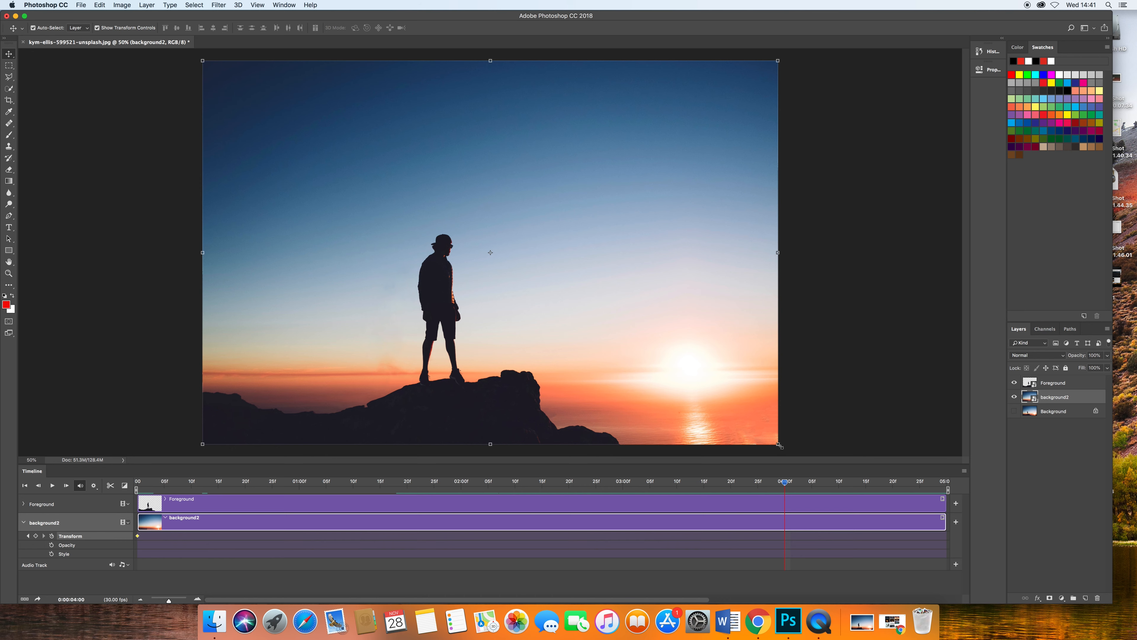
{"action": "key", "text": "super+minus"}
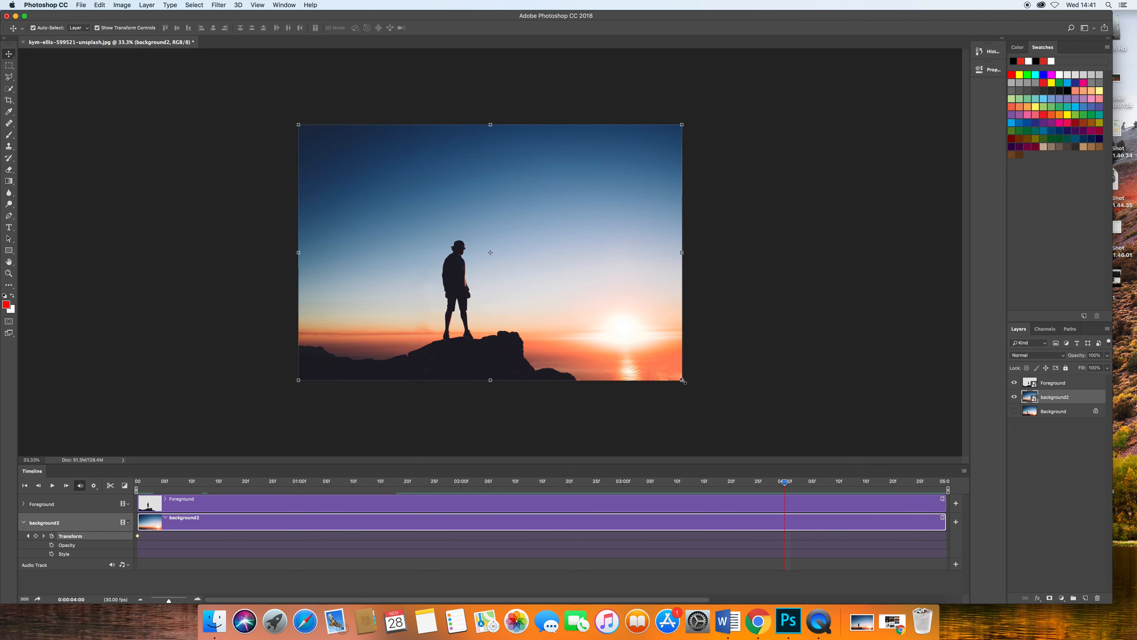
{"action": "left_click_drag", "start_coordinate": [682, 380], "coordinate": [711, 404]}
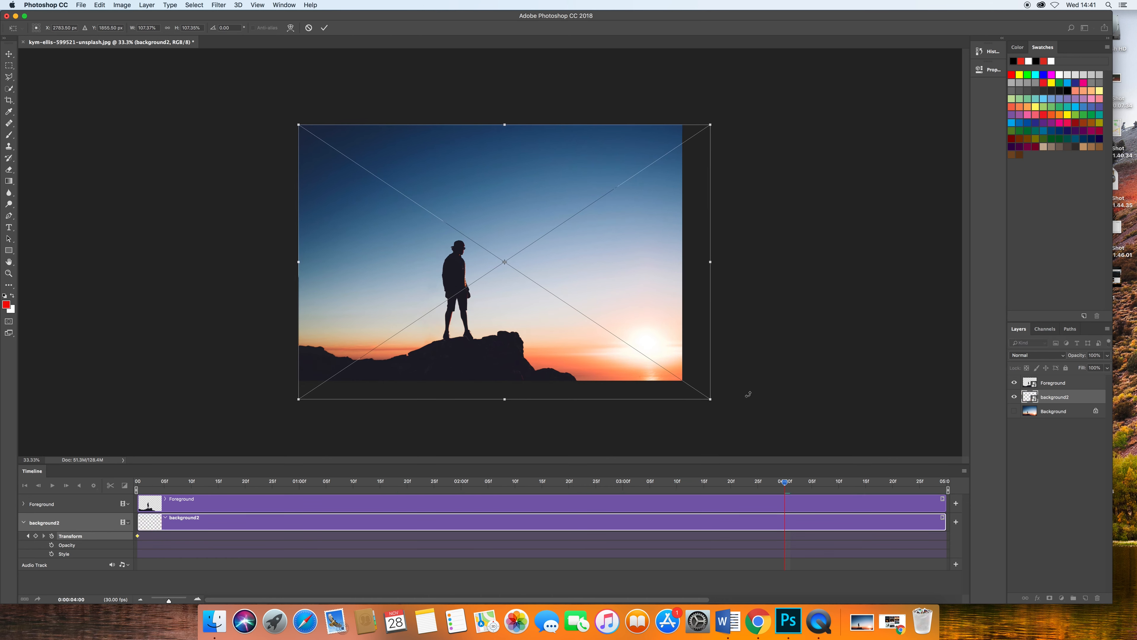
{"action": "key", "text": "Return"}
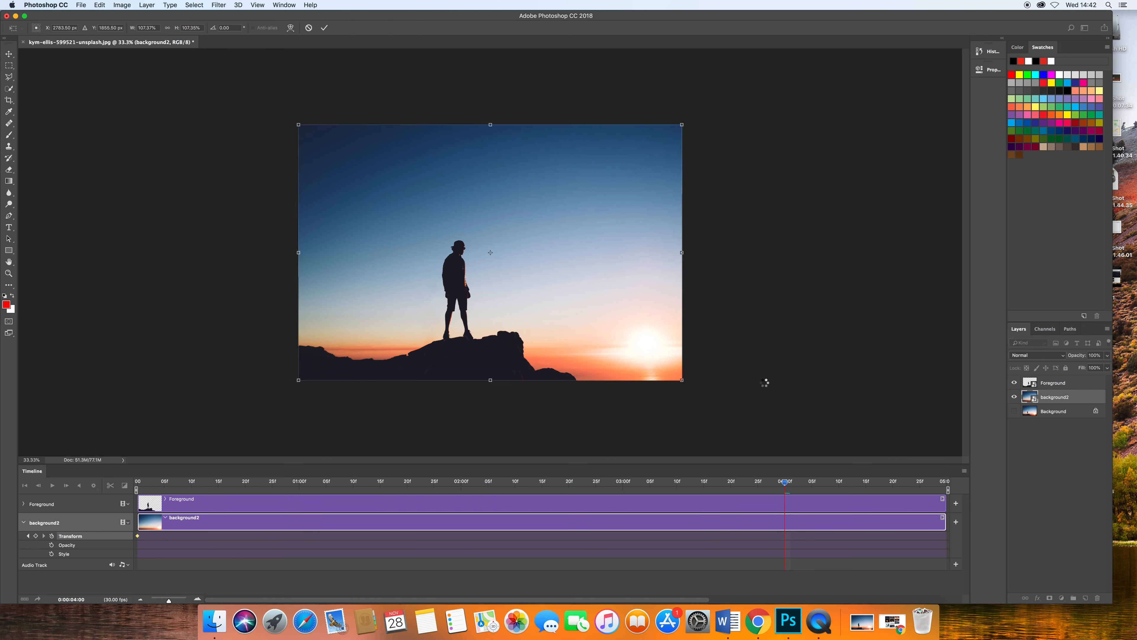
- Play the two-layer animation from the start with the whole image fitted to the window
{"action": "left_click_drag", "start_coordinate": [784, 481], "coordinate": [99, 520]}
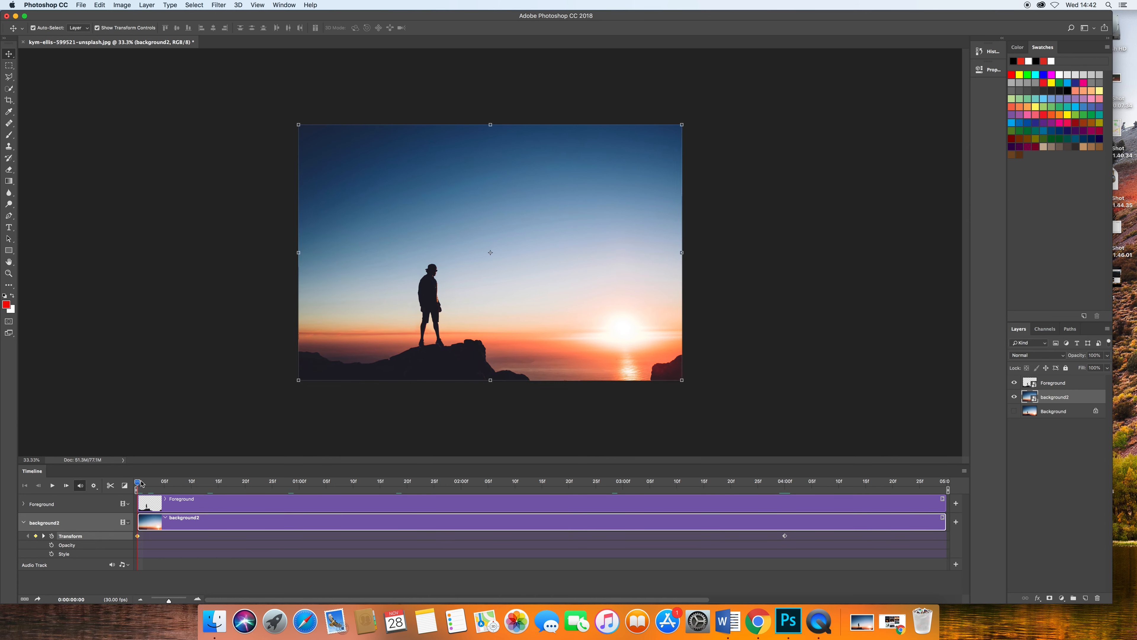
{"action": "key", "text": "super+0"}
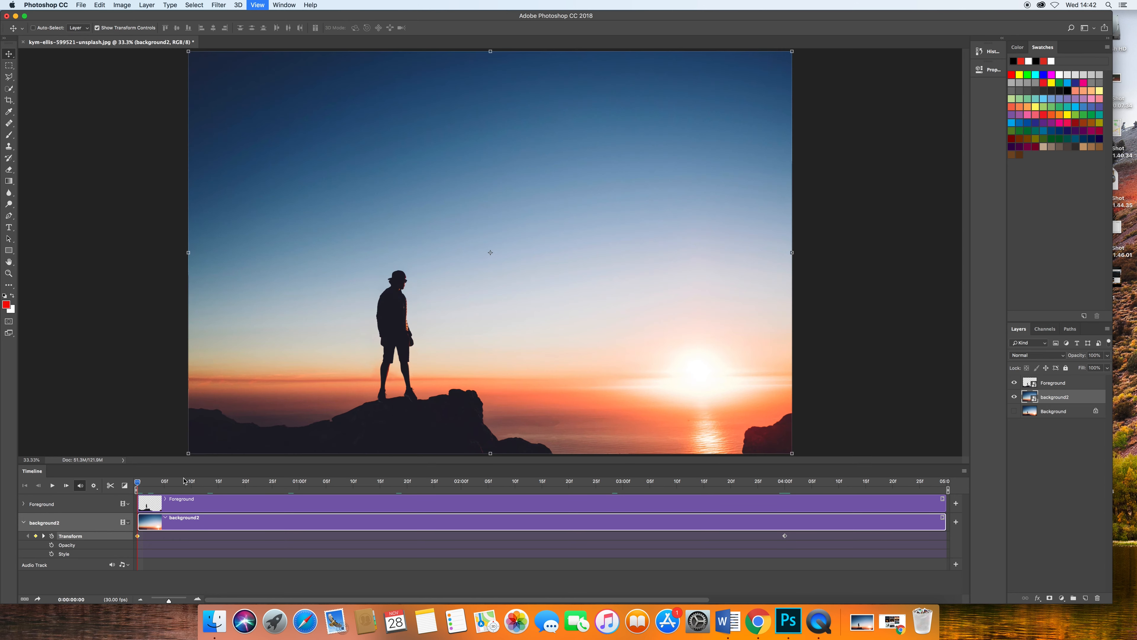
{"action": "left_click", "coordinate": [52, 485]}
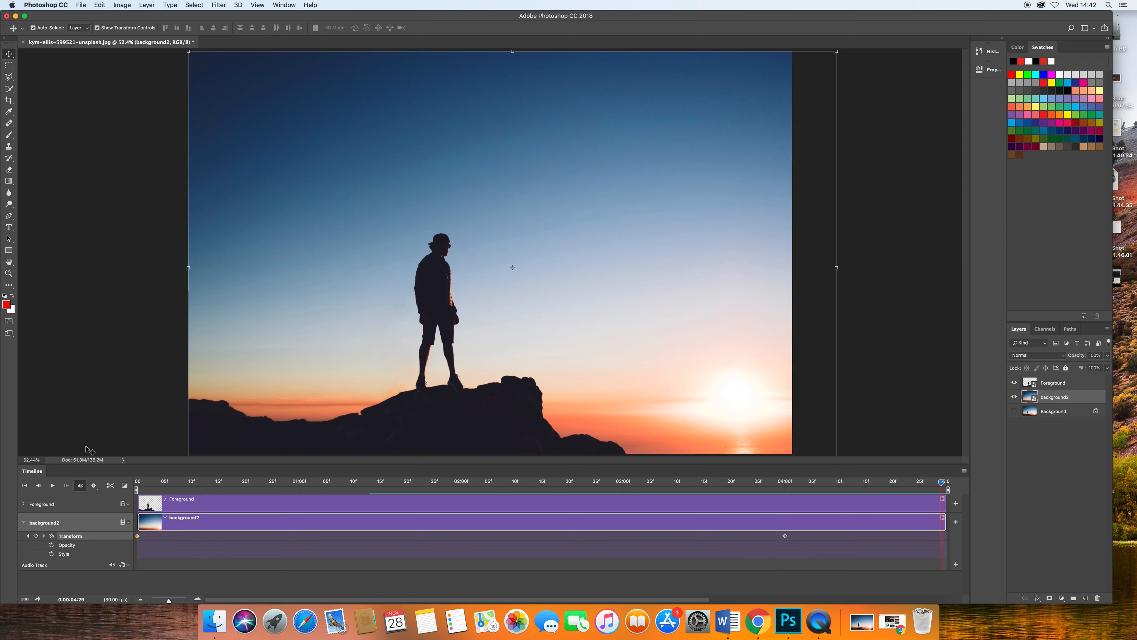
- Turn on Loop Playback for the timeline, replay the animation, and stop it at 0:00:01:10
{"action": "left_click", "coordinate": [94, 486]}
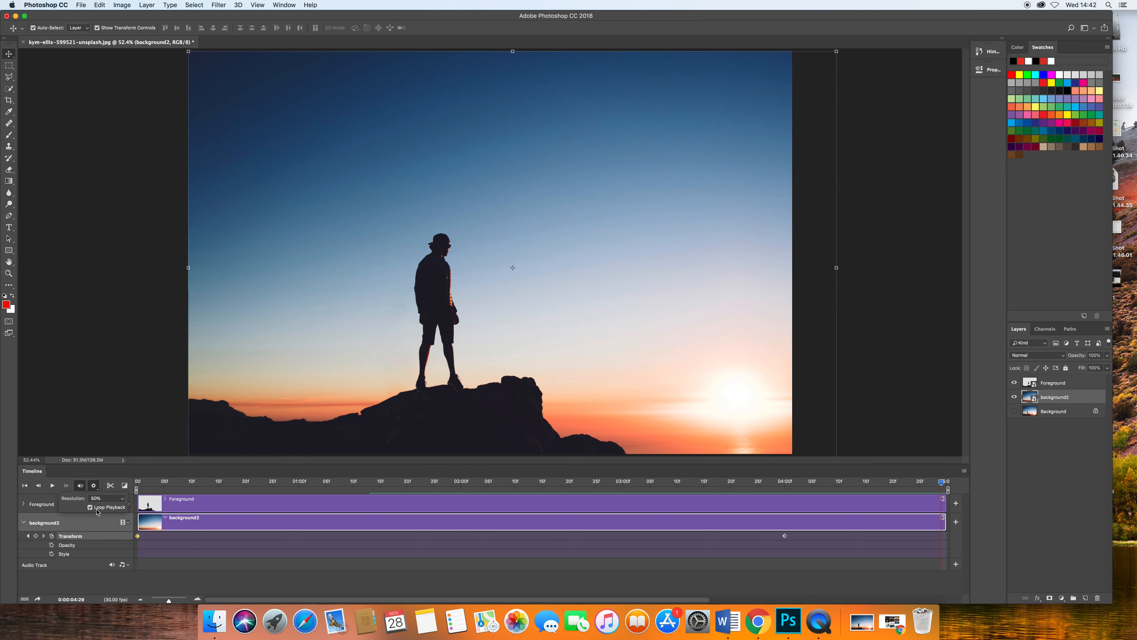
{"action": "left_click", "coordinate": [53, 494]}
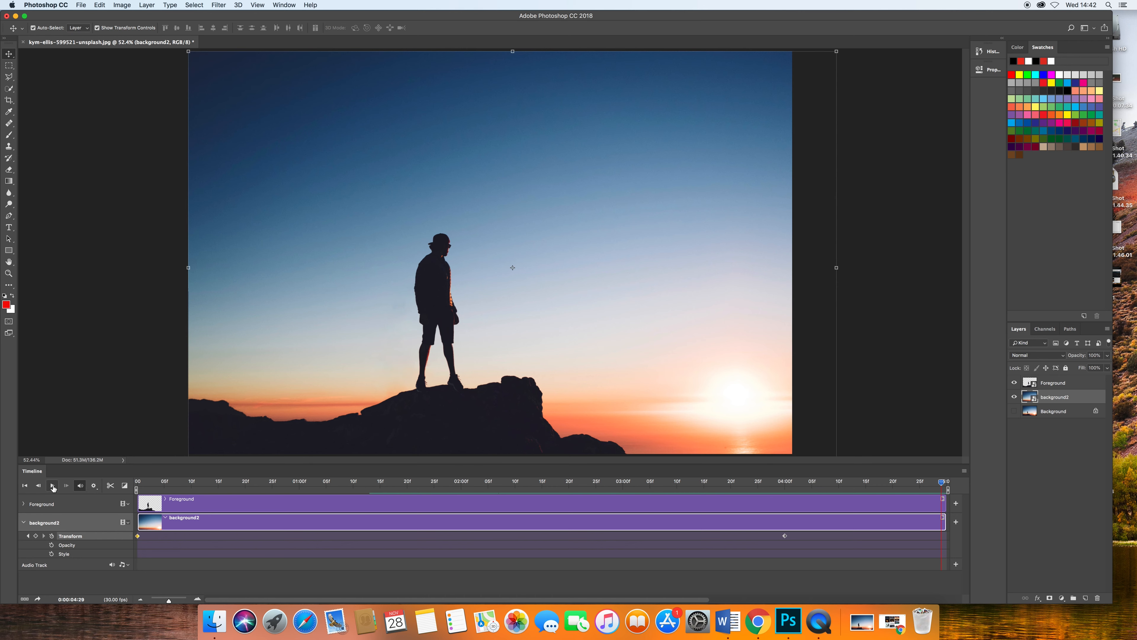
{"action": "left_click", "coordinate": [53, 485]}
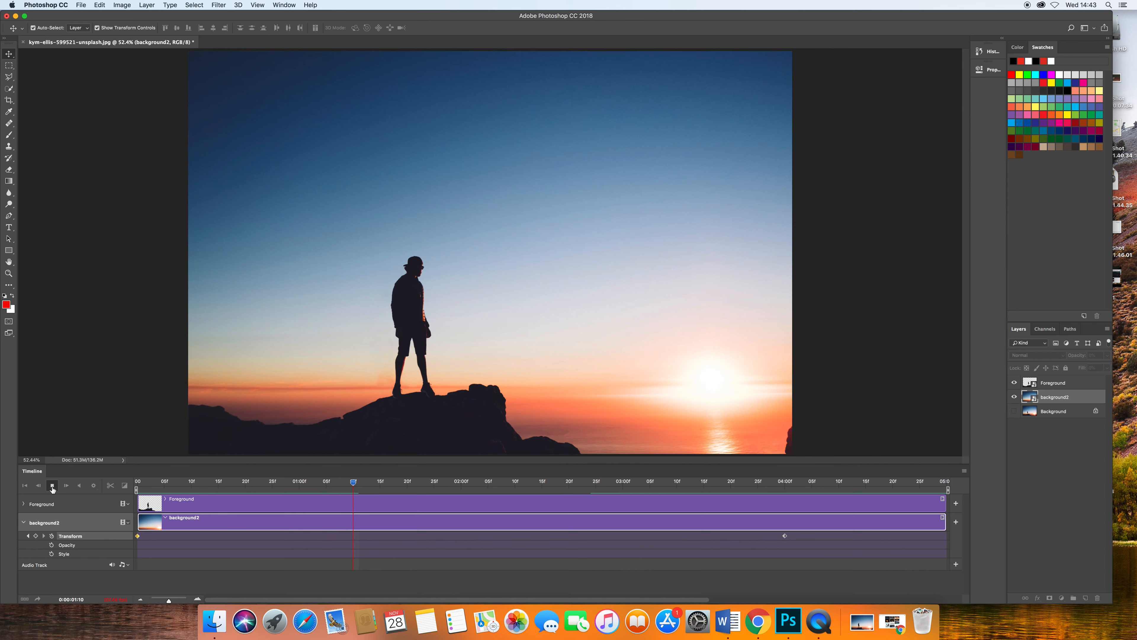
{"action": "key", "text": "space"}
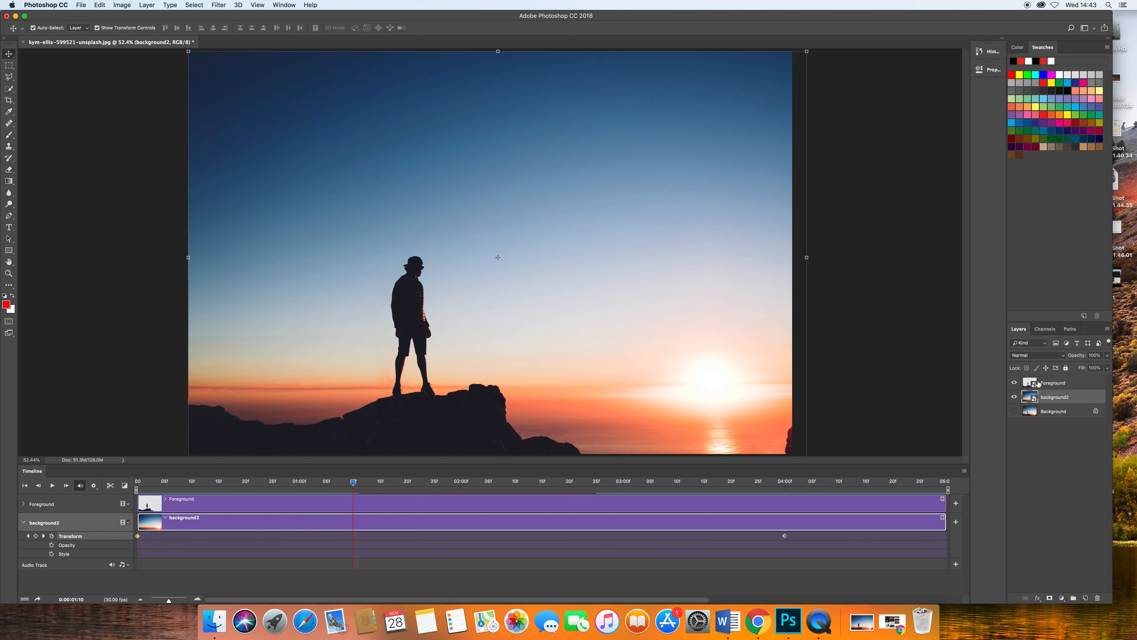
- Resize the image to 1920 pixels wide with its proportions kept, using pixels as the unit
{"action": "left_click", "coordinate": [127, 5]}
{"action": "left_click", "coordinate": [152, 73]}
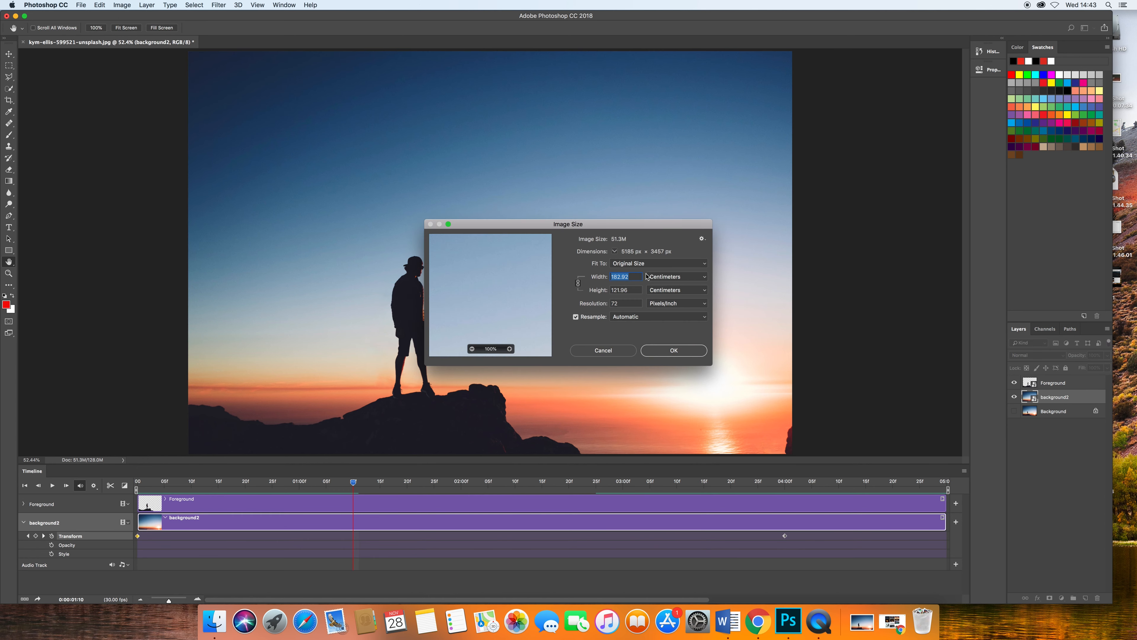
{"action": "left_click", "coordinate": [679, 277]}
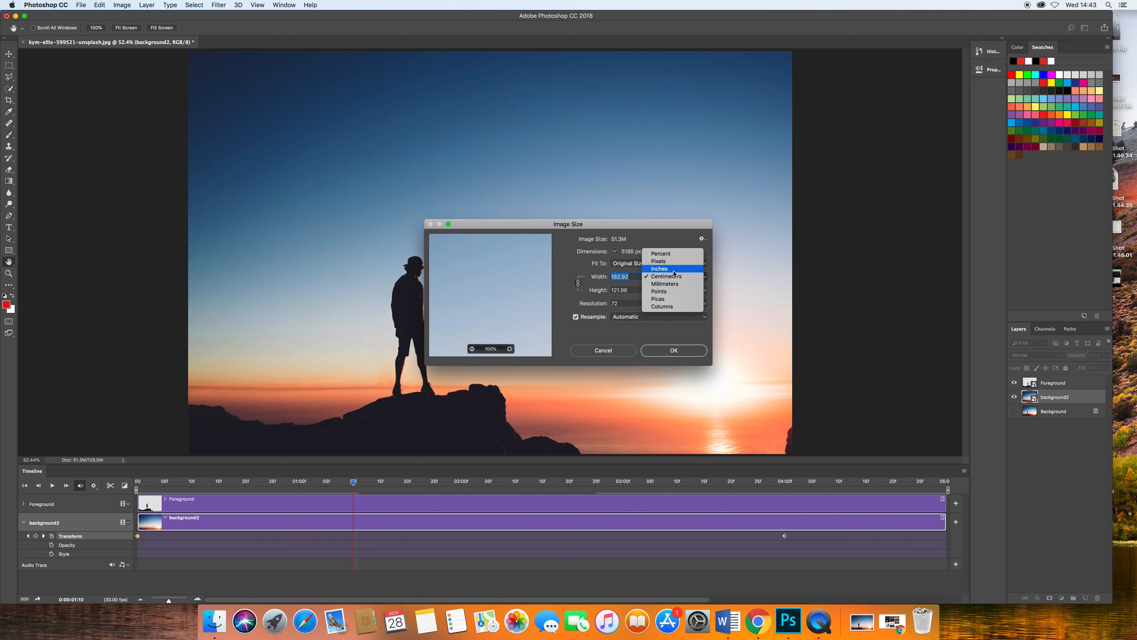
{"action": "left_click", "coordinate": [674, 262]}
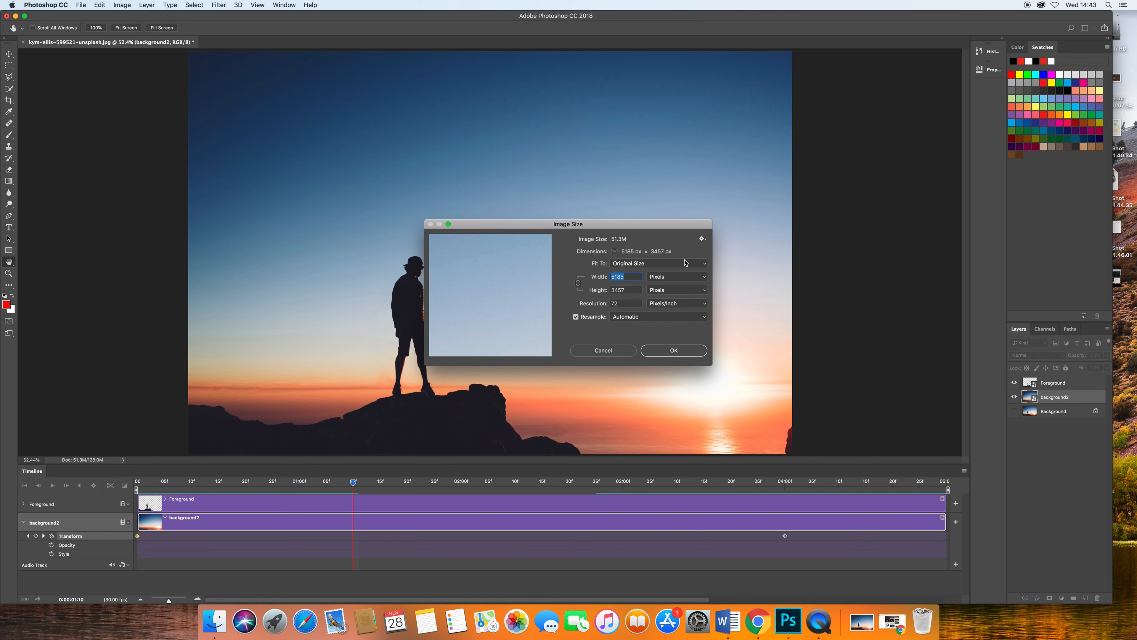
{"action": "type", "text": "1920"}
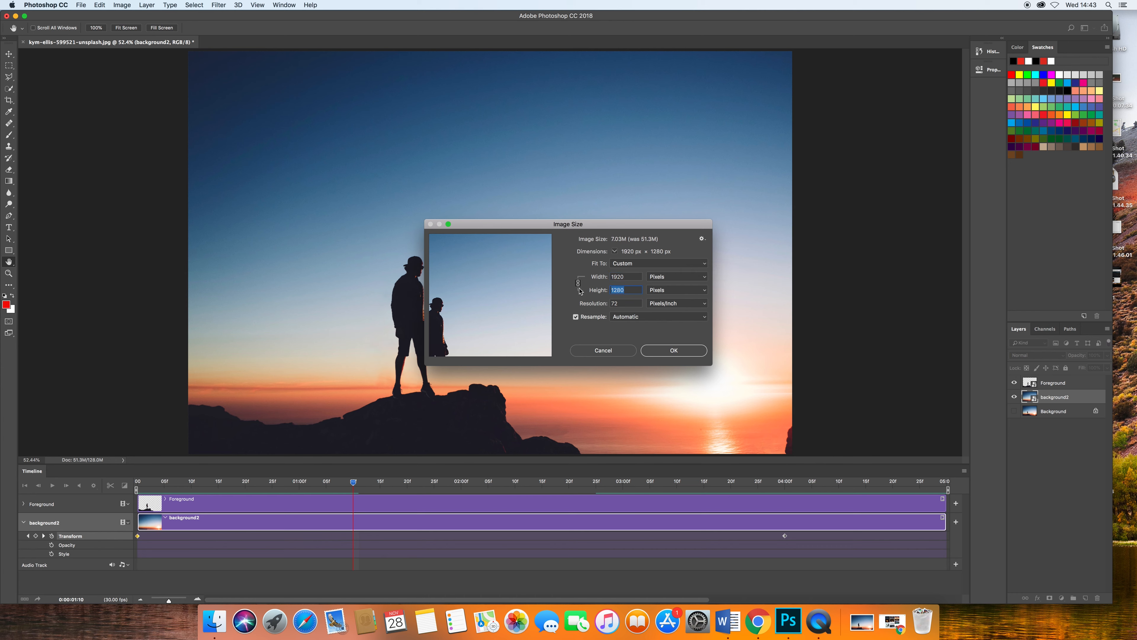
{"action": "type", "text": "1080"}
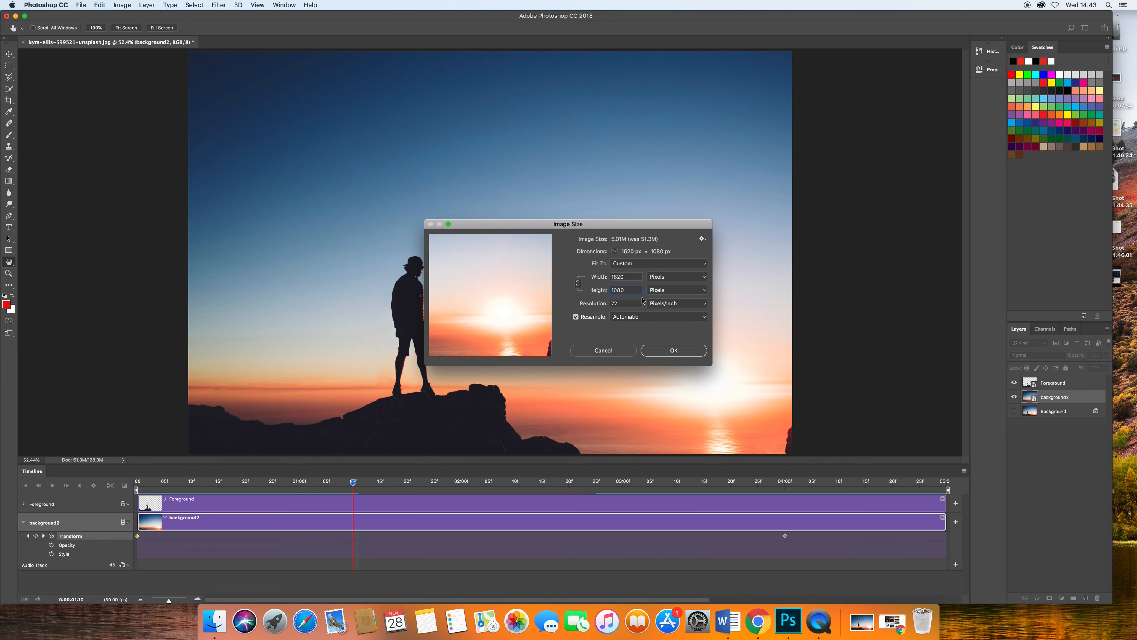
{"action": "type", "text": "1920"}
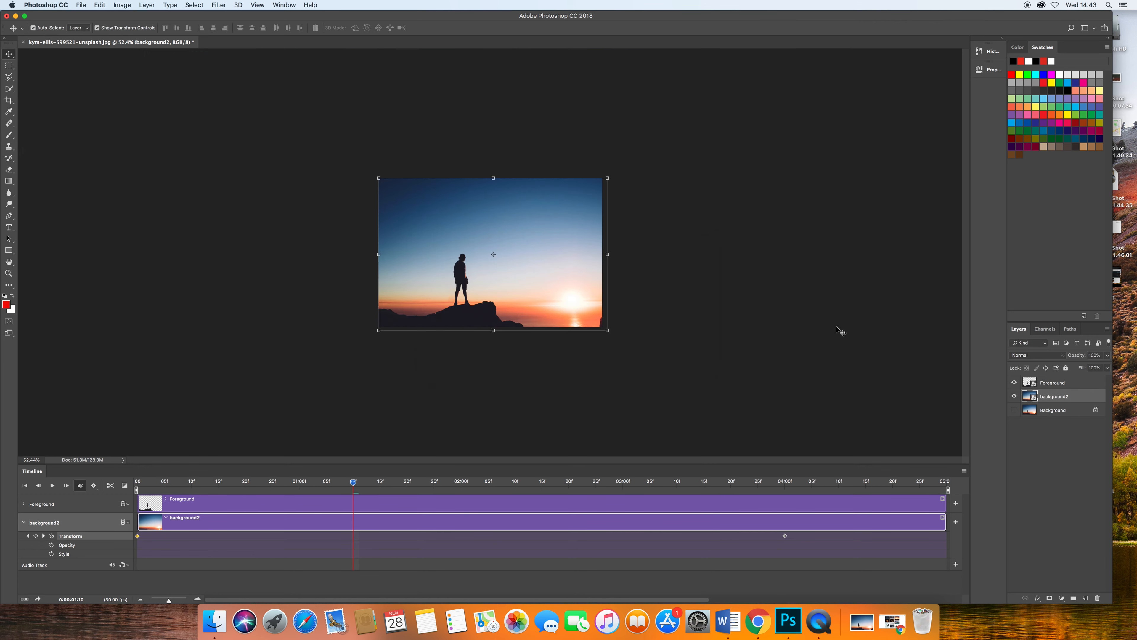
- Fit the resized image to the window and play its animation from the first frame
{"action": "key", "text": "super+0"}
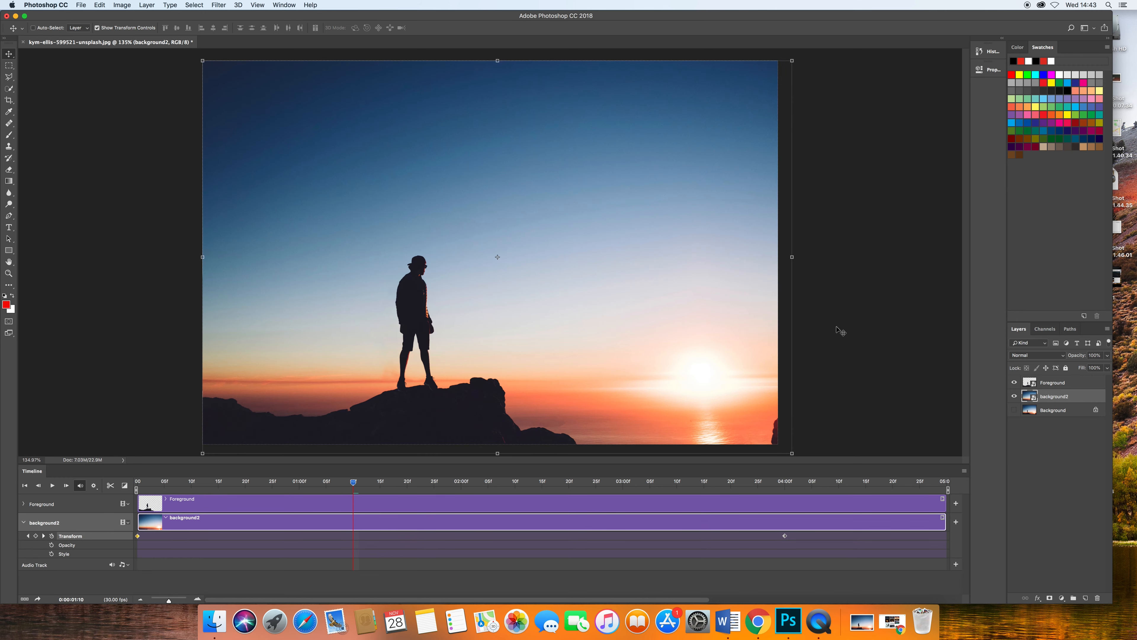
{"action": "left_click_drag", "start_coordinate": [353, 482], "coordinate": [99, 488]}
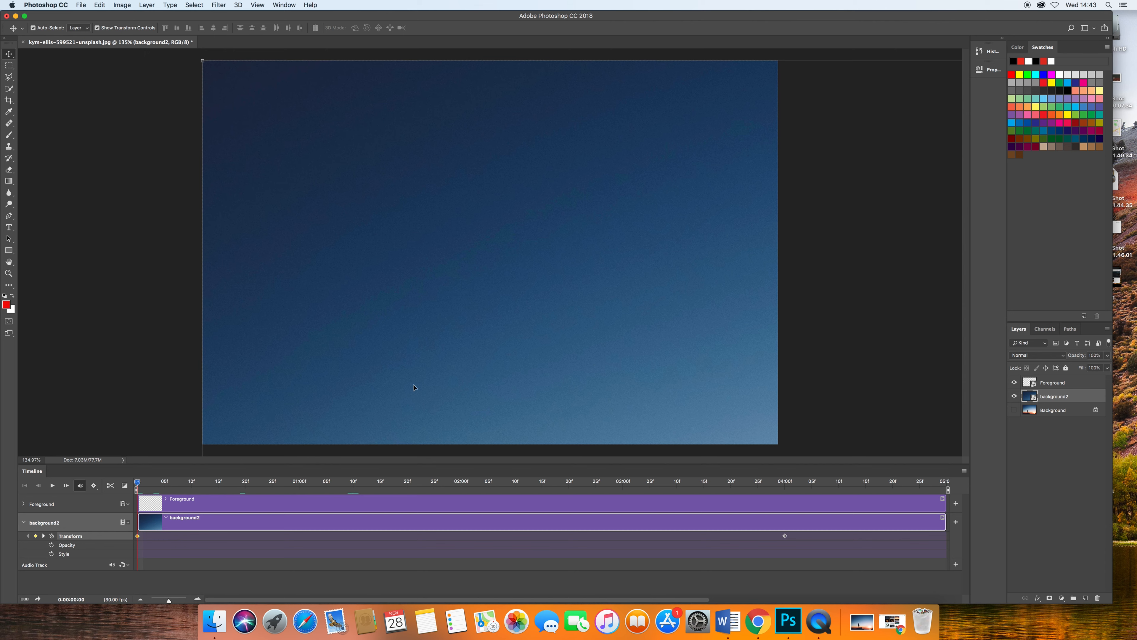
{"action": "left_click", "coordinate": [54, 488]}
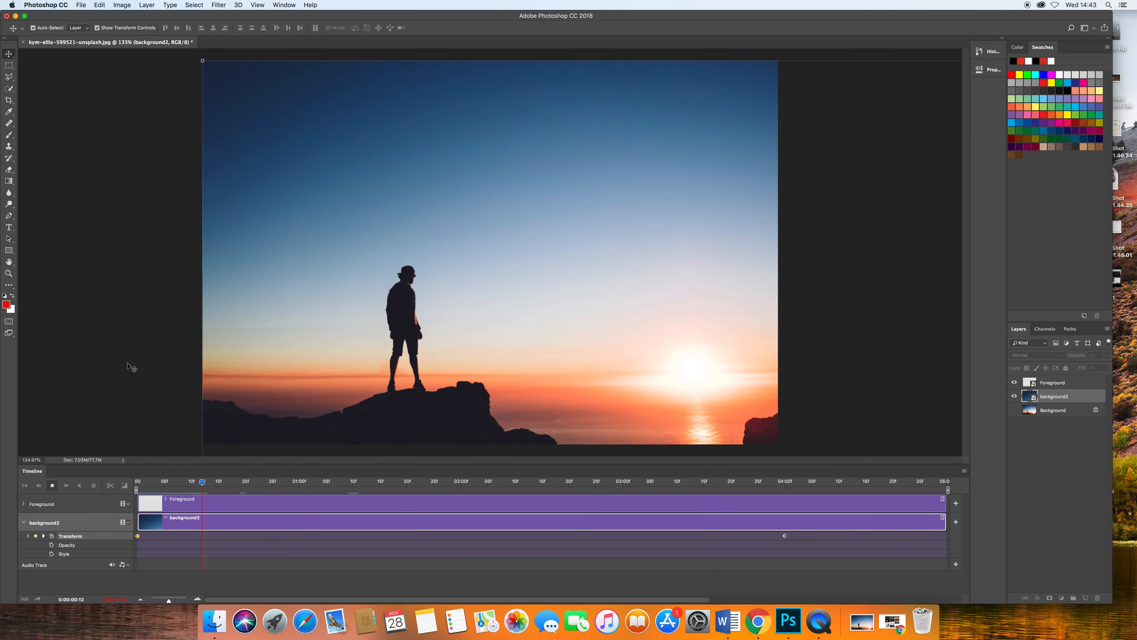